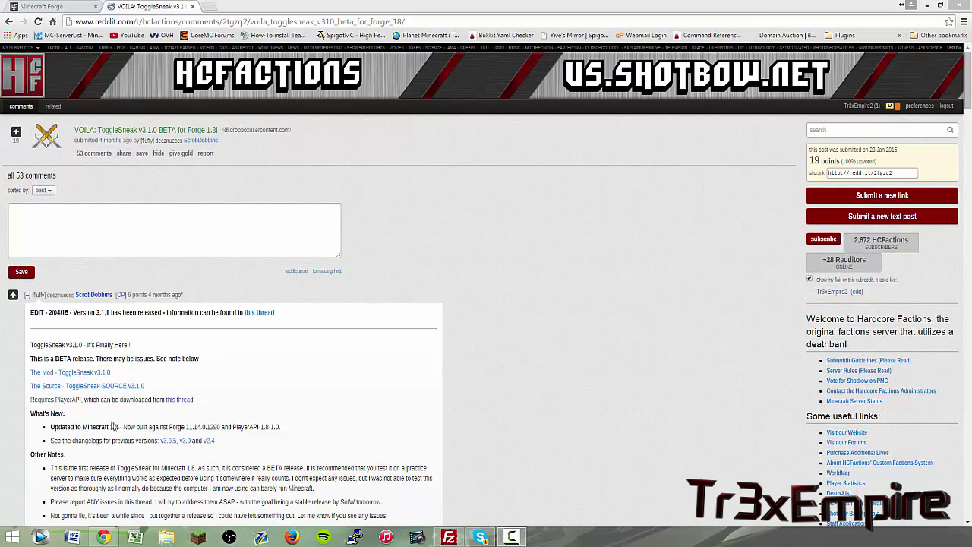
Check the required Forge and PlayerAPI versions in the ToggleSneak post, and download the ToggleSneak v3.1.0 mod, keeping the flagged file
left_click_drag(170, 427, 220, 427)
left_click(222, 427)
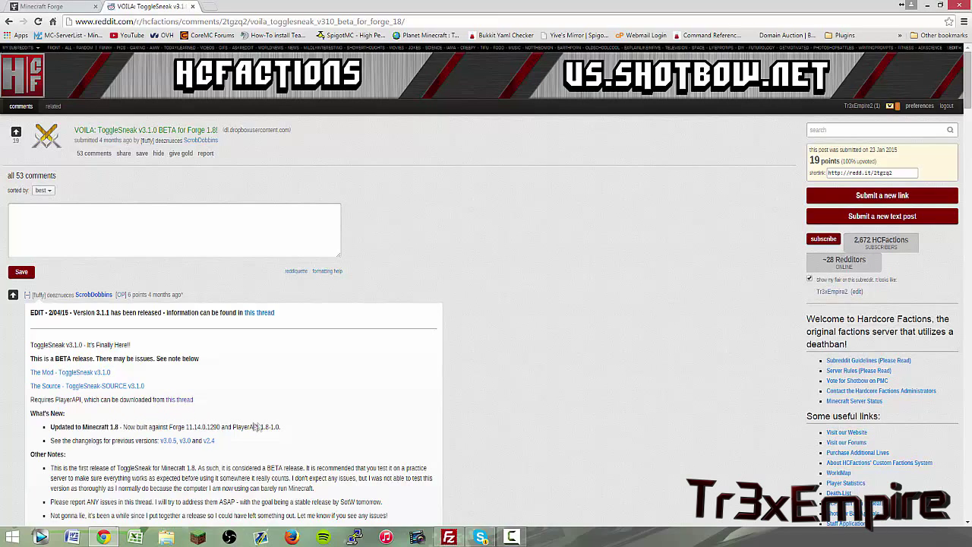
left_click_drag(281, 427, 236, 428)
left_click(230, 410)
scroll(230, 409, "down", 2)
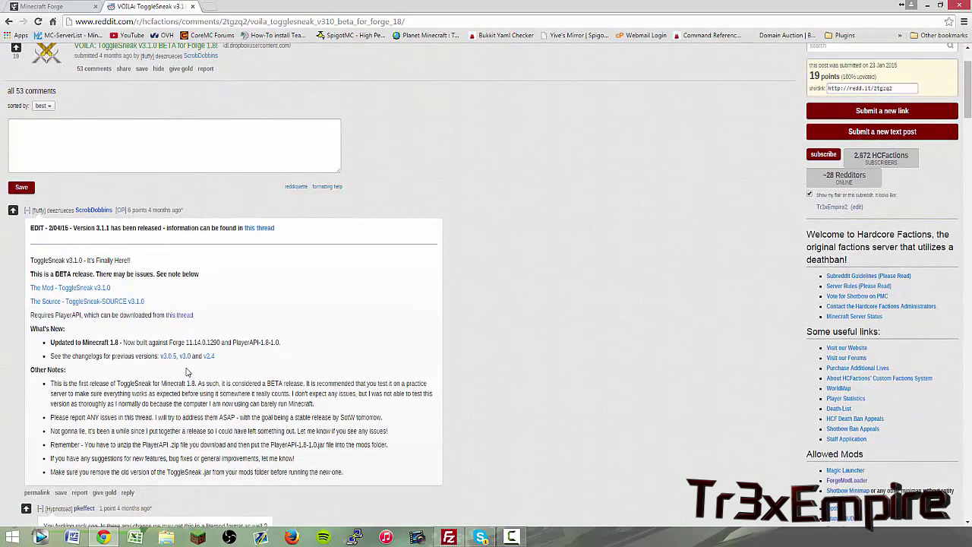
left_click(46, 6)
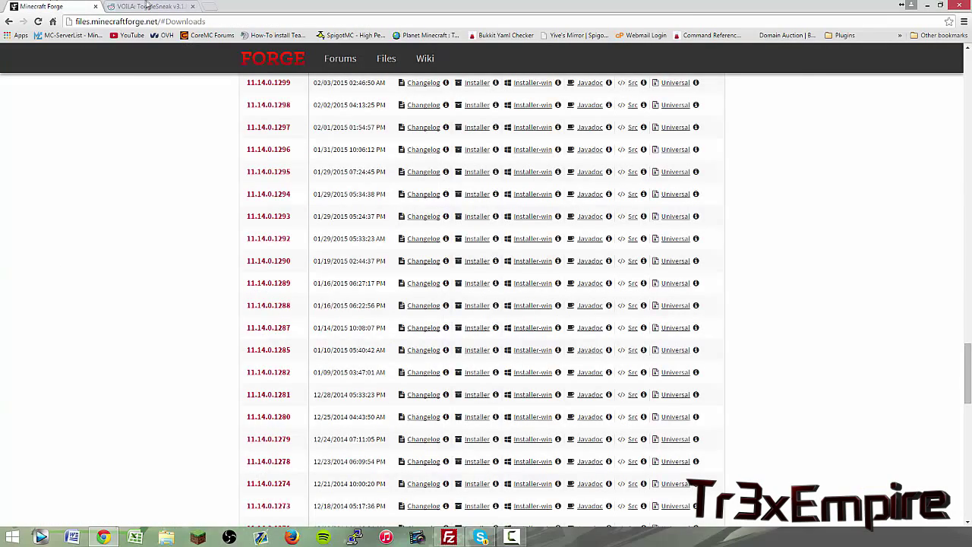
left_click(152, 6)
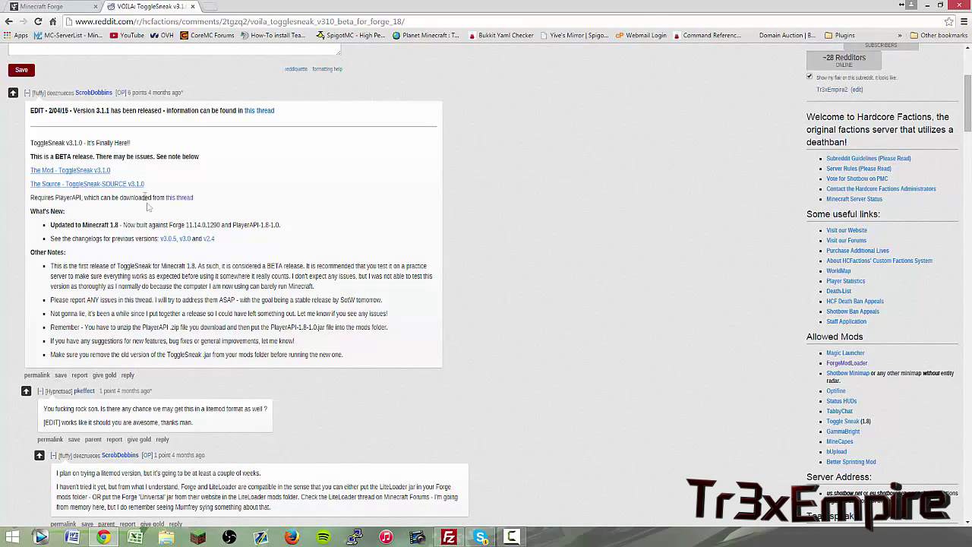
left_click(90, 172)
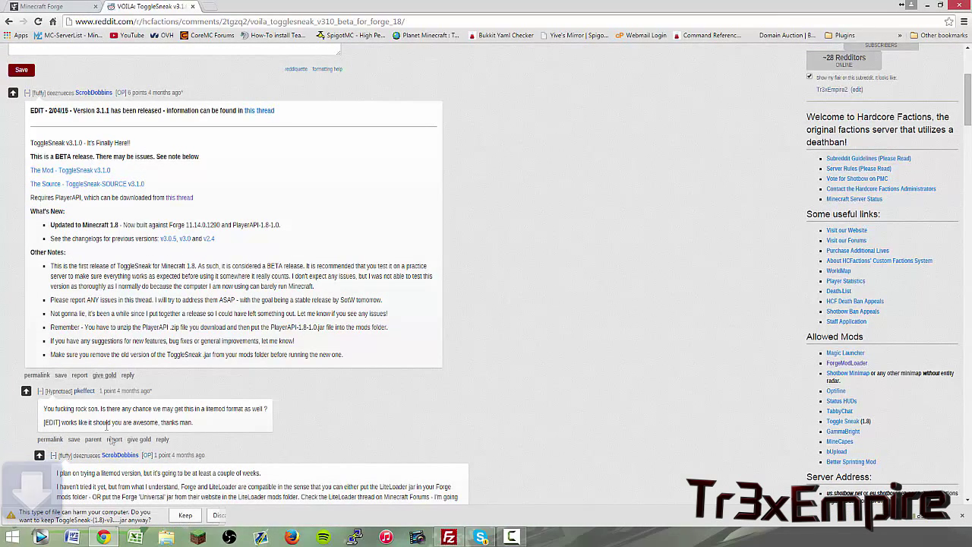
left_click(186, 516)
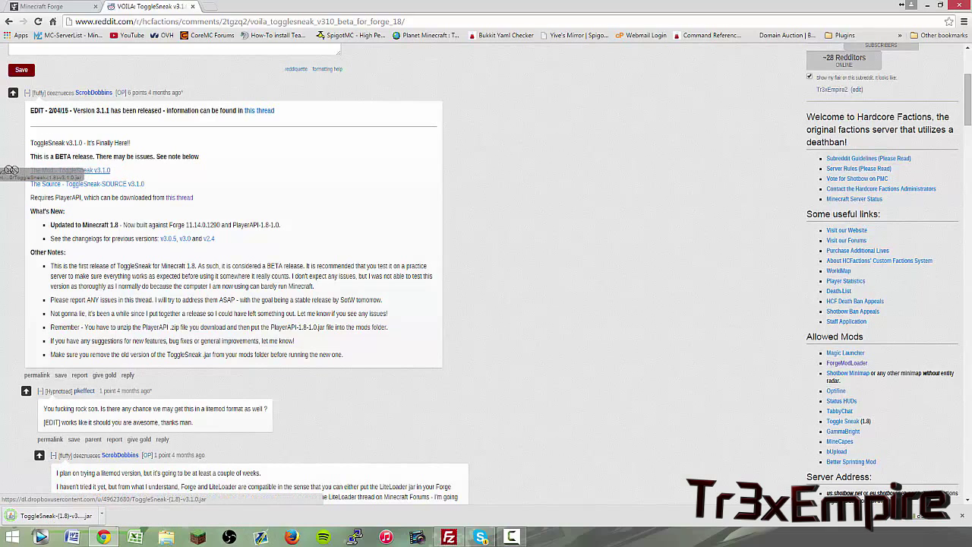
Download the Forge 11.14.0.1290 installer from the Minecraft Forge site, skipping the advertisement and keeping the flagged file
key("ctrl+Tab")
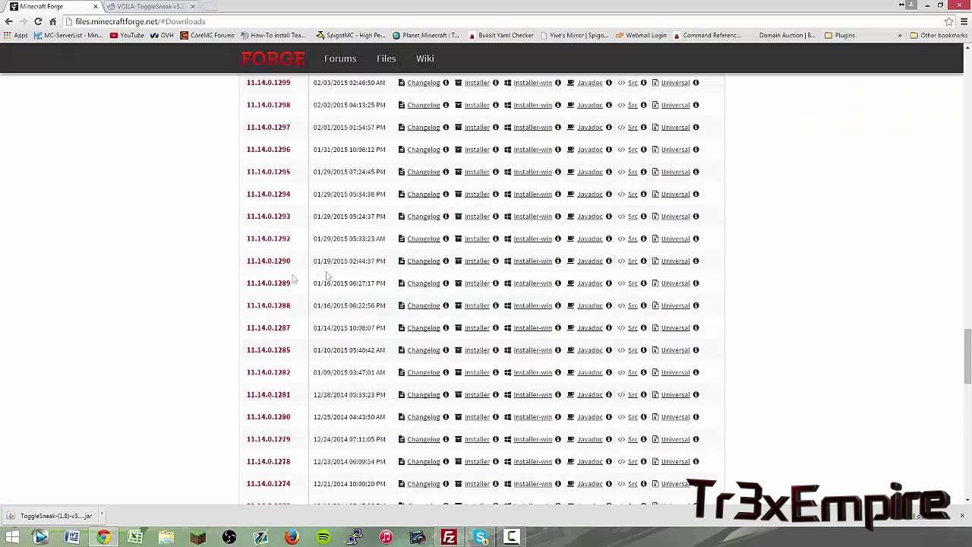
left_click_drag(280, 260, 295, 262)
double_click(289, 261)
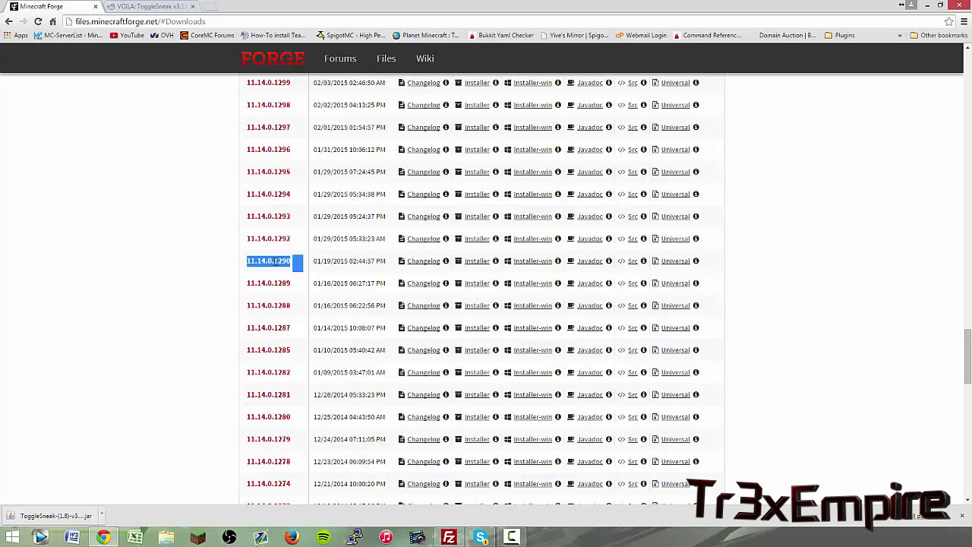
left_click(515, 253)
scroll(532, 190, "down", 3)
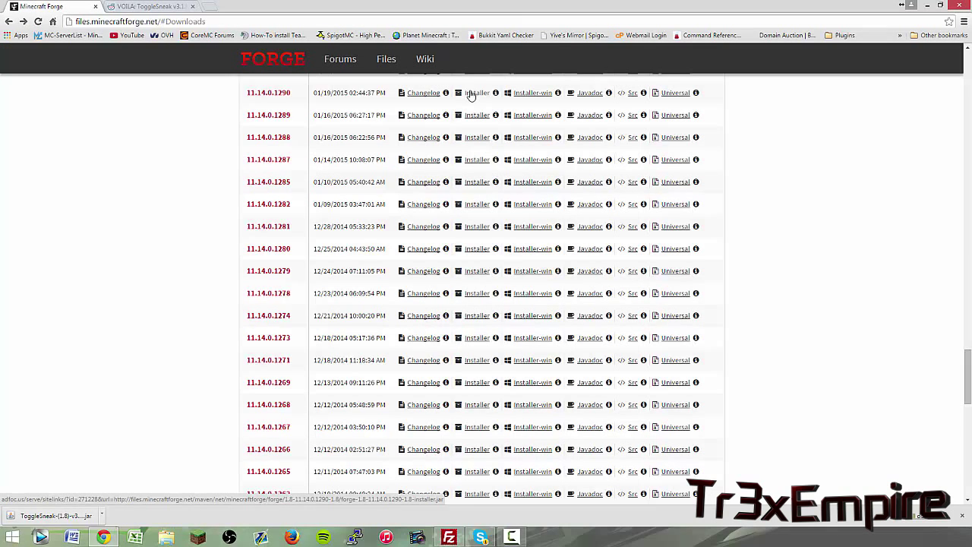
left_click(471, 94)
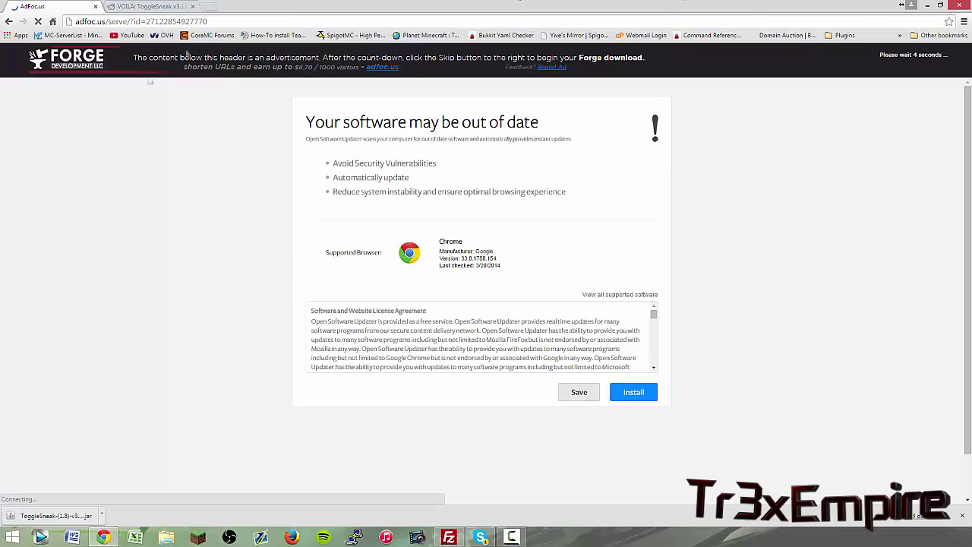
left_click(630, 393)
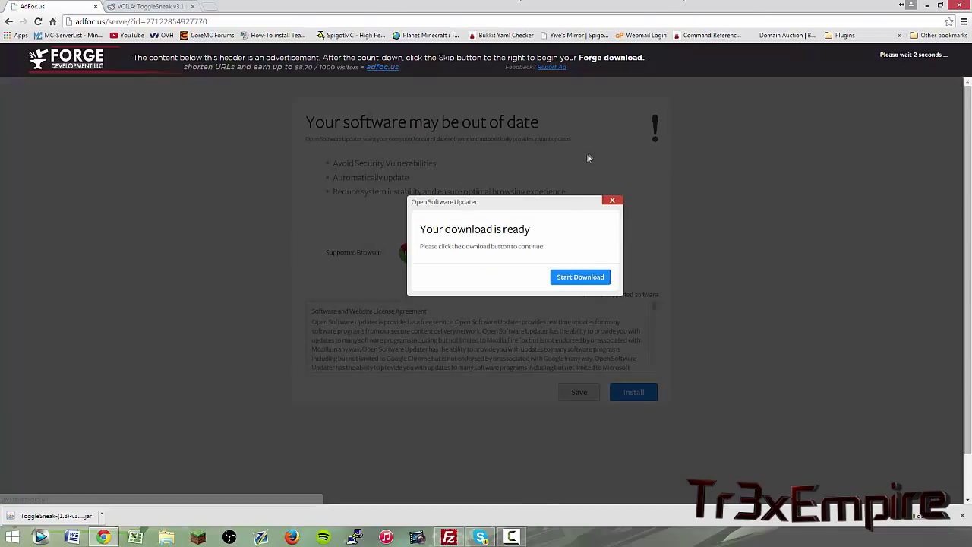
left_click(906, 65)
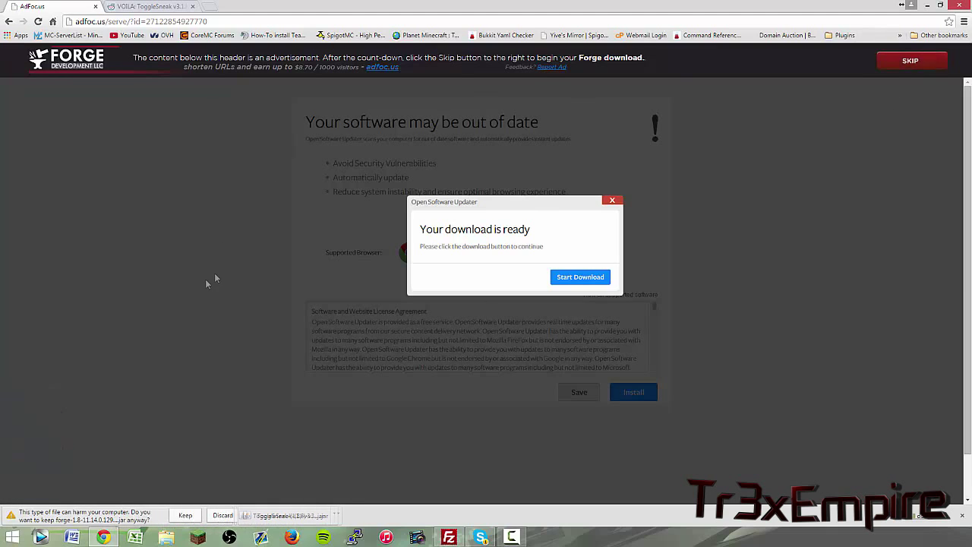
left_click(195, 515)
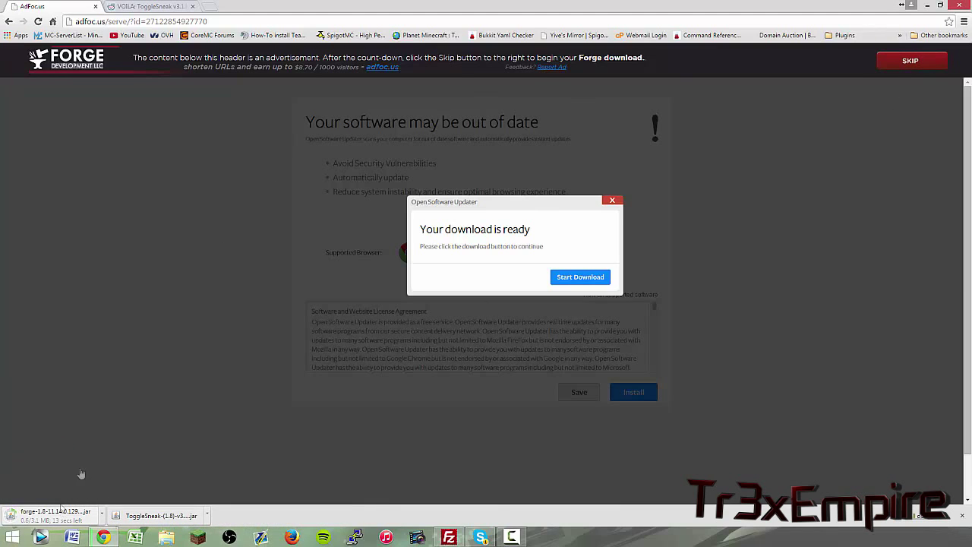
Search the web for "Player Api" in a new tab and open the Minecraft Forum thread about it
left_click(202, 7)
type("Player Api")
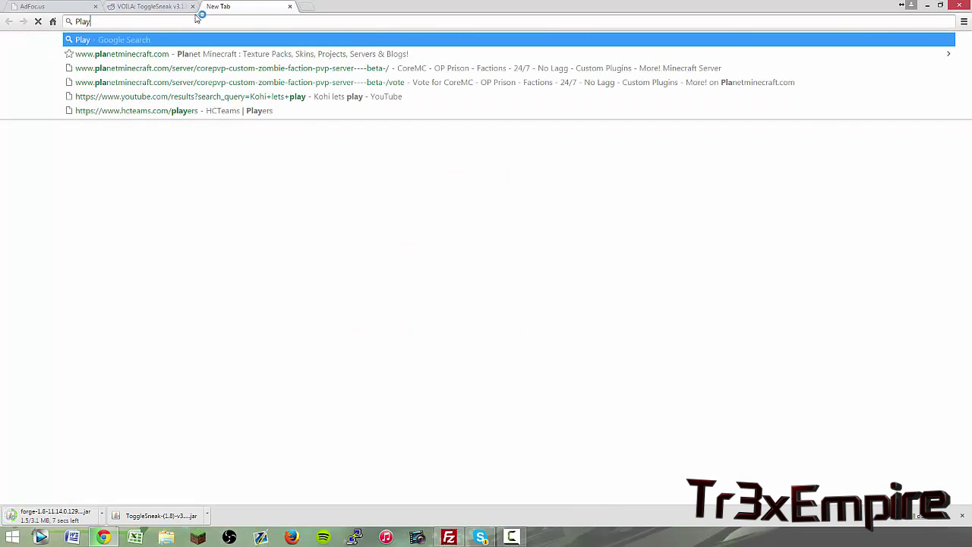
key("Return")
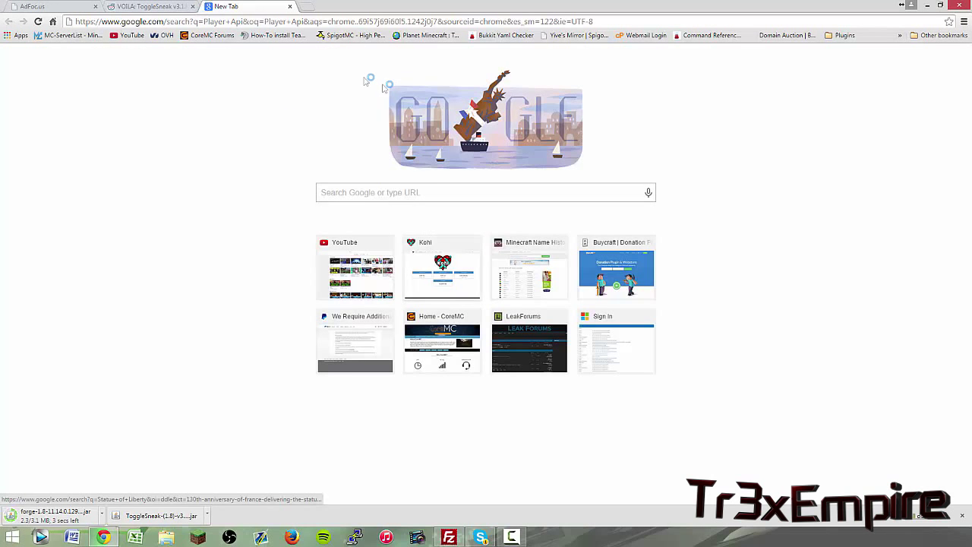
left_click(166, 135)
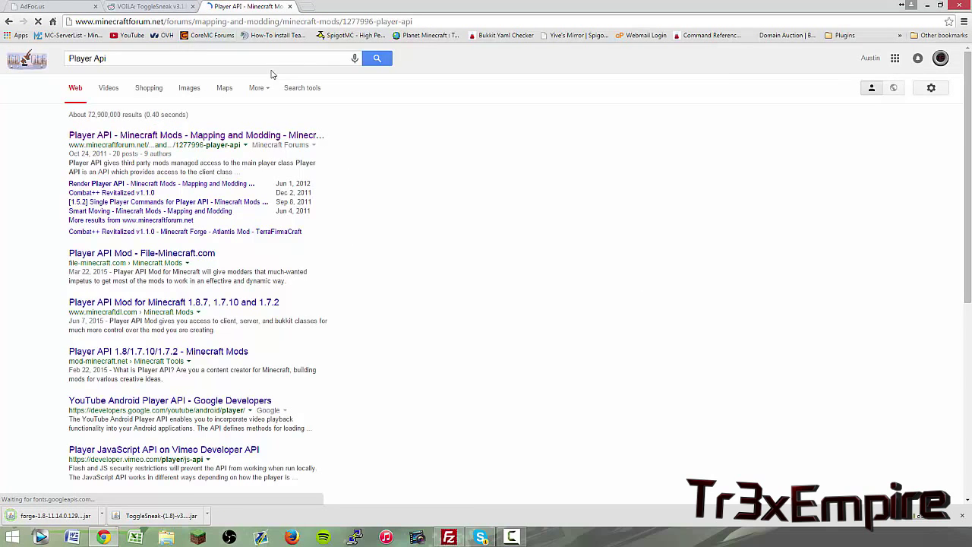
Download the Player API core 1.3 archive for Minecraft Forge 1.8 through the thread's Mediafire link
scroll(412, 239, "down", 2)
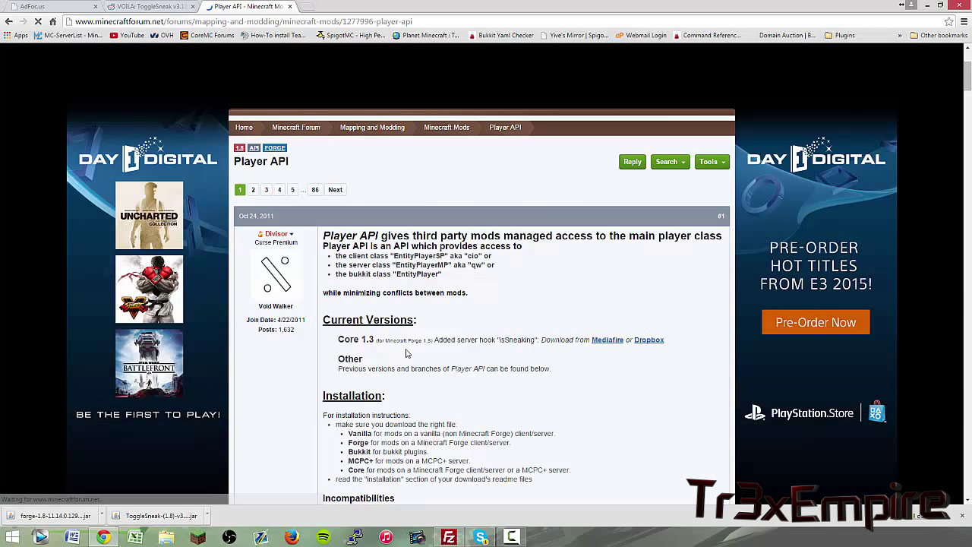
left_click(600, 341)
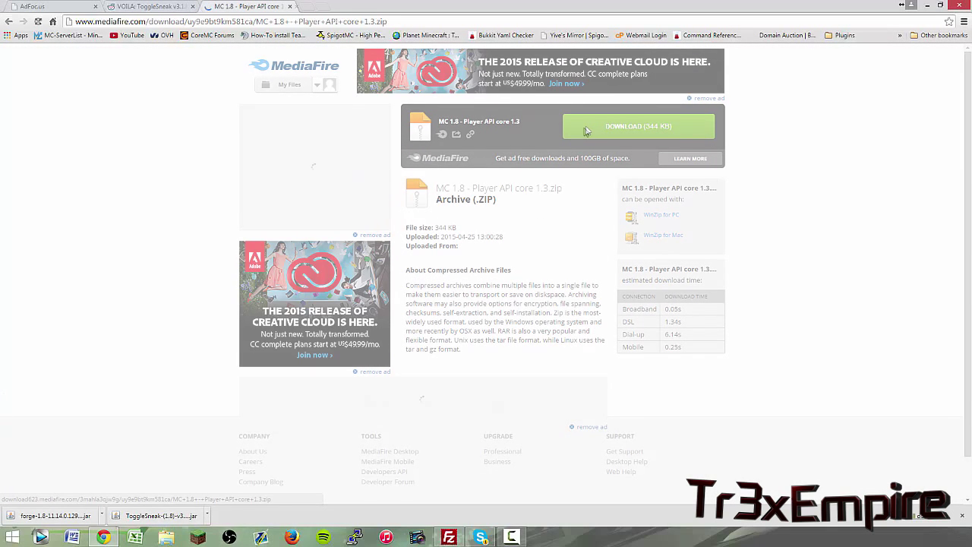
left_click(639, 126)
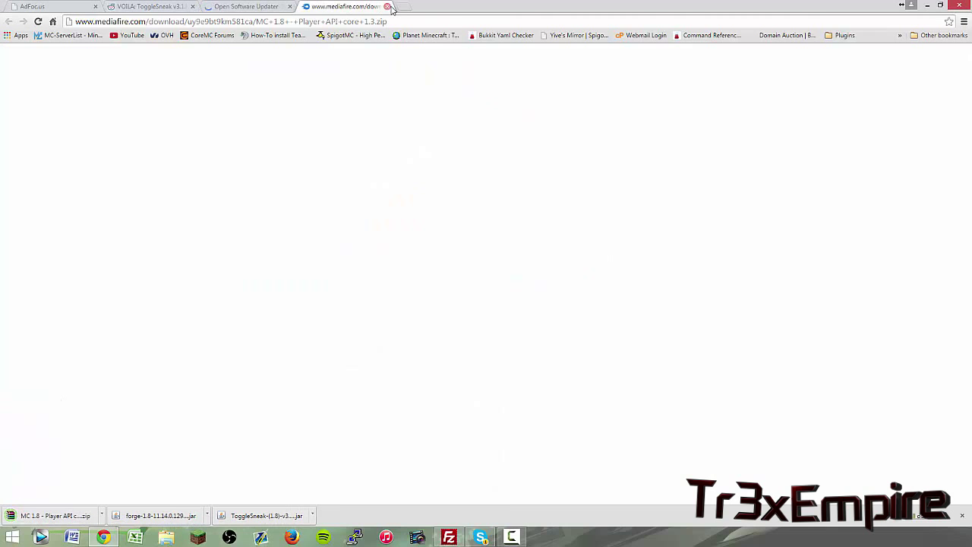
Close the Mediafire tab and the Open Software Updater advertisement tab, confirming that the page should be left
left_click(388, 6)
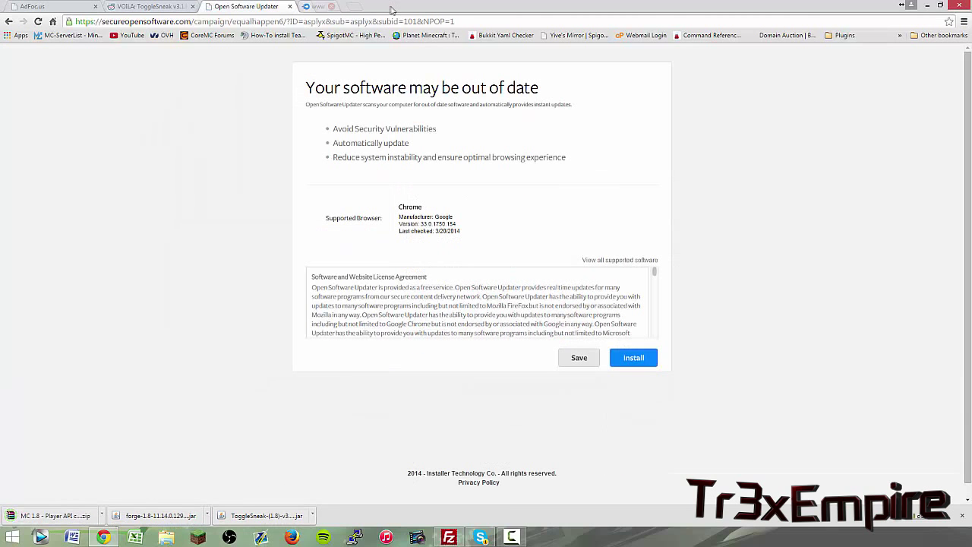
left_click(290, 8)
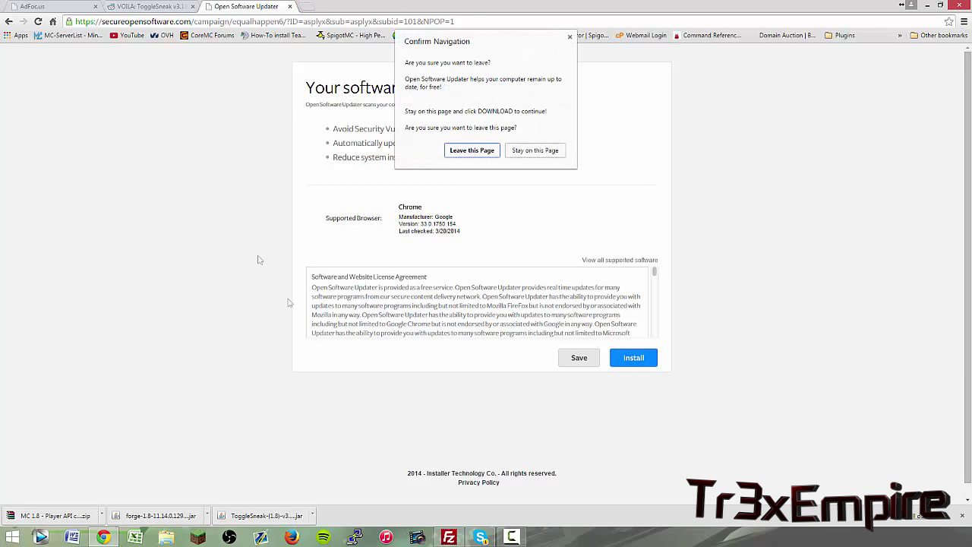
left_click(456, 151)
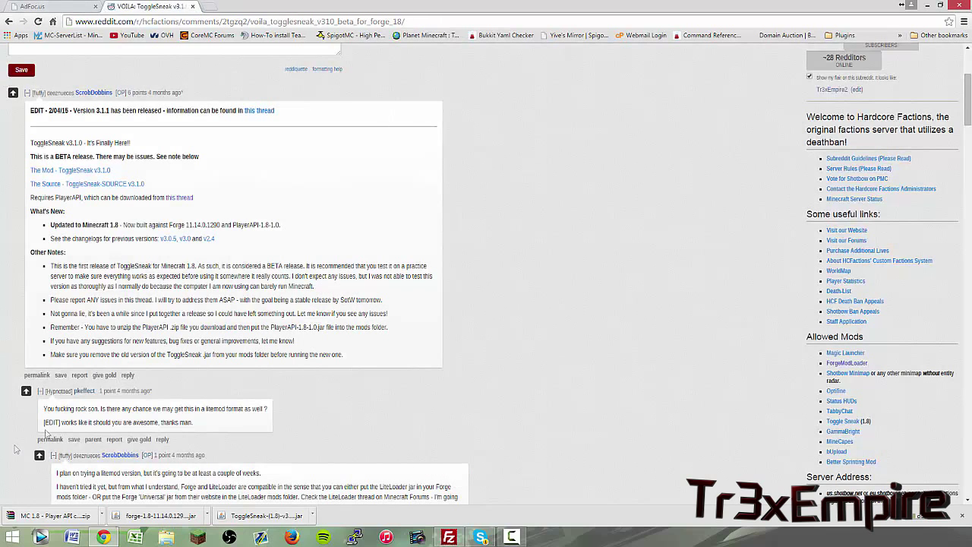
Run the downloaded Forge 1.8-11.14.0.1290 installer from the desktop and install the client into the .minecraft folder
key("super+d")
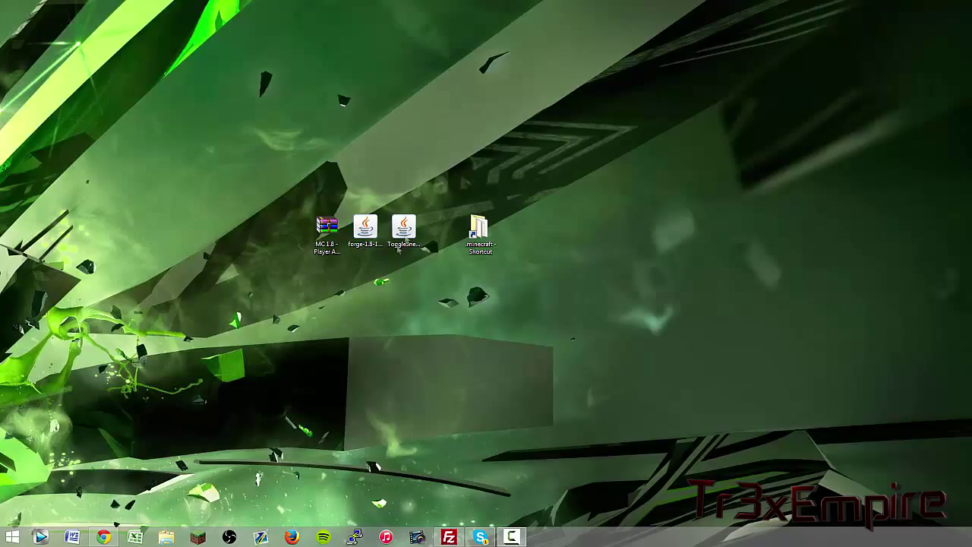
left_click_drag(558, 351, 208, 123)
left_click(141, 148)
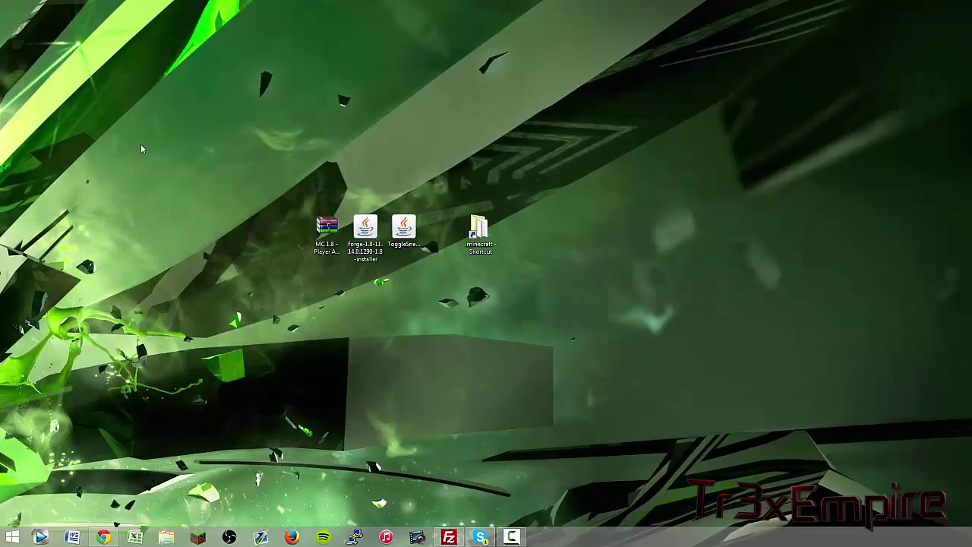
left_click(360, 244)
double_click(360, 244)
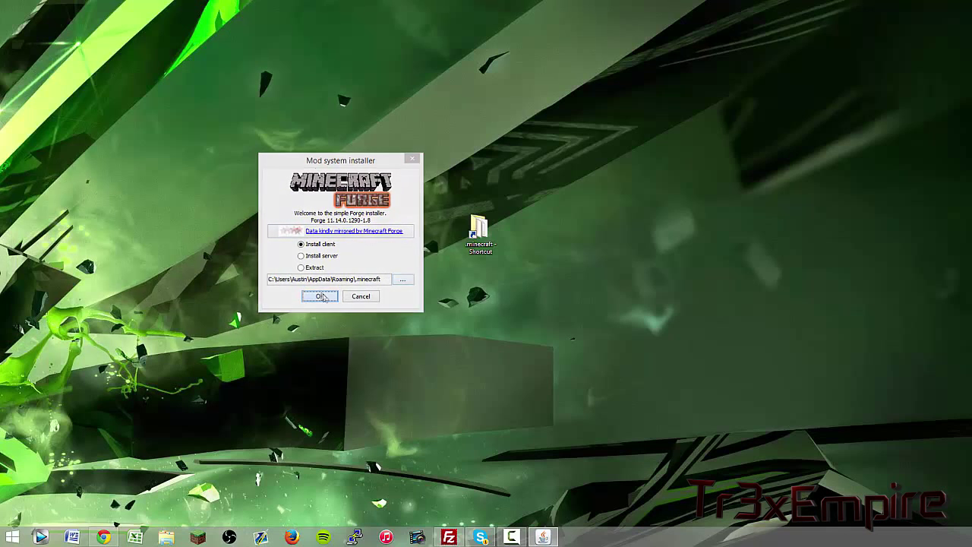
left_click(324, 295)
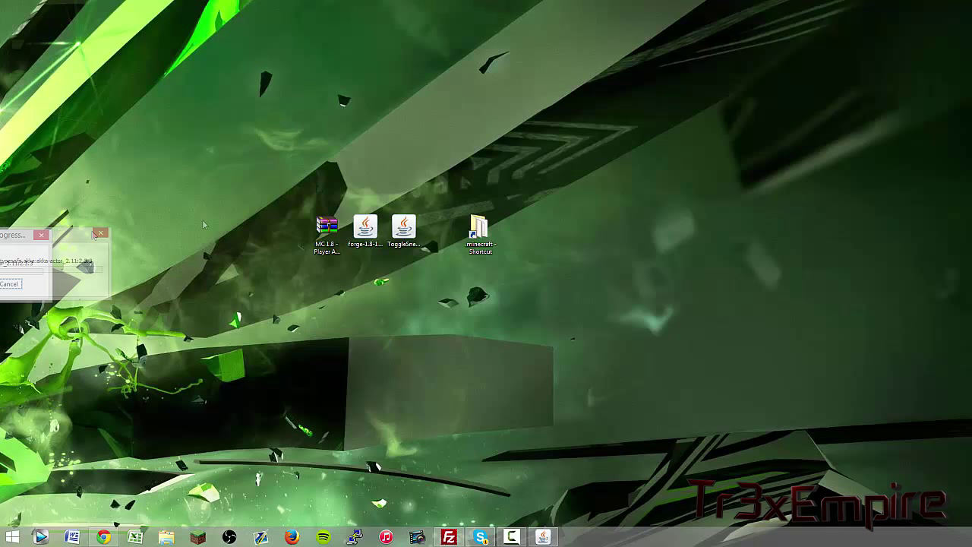
left_click_drag(293, 199, 375, 94)
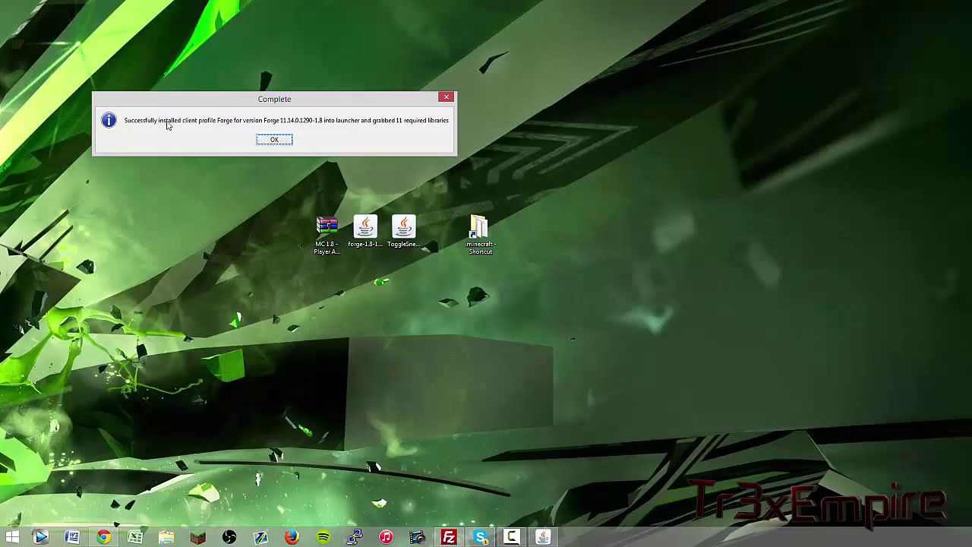
left_click(281, 137)
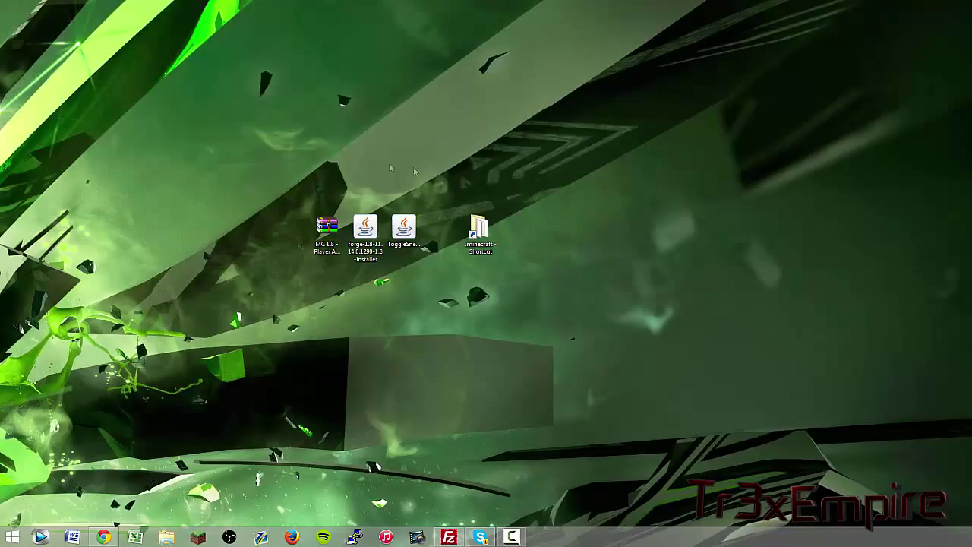
Open the .minecraft folder from its desktop shortcut and check the versions folder for the Forge 11.14.0.1290 entry
double_click(479, 230)
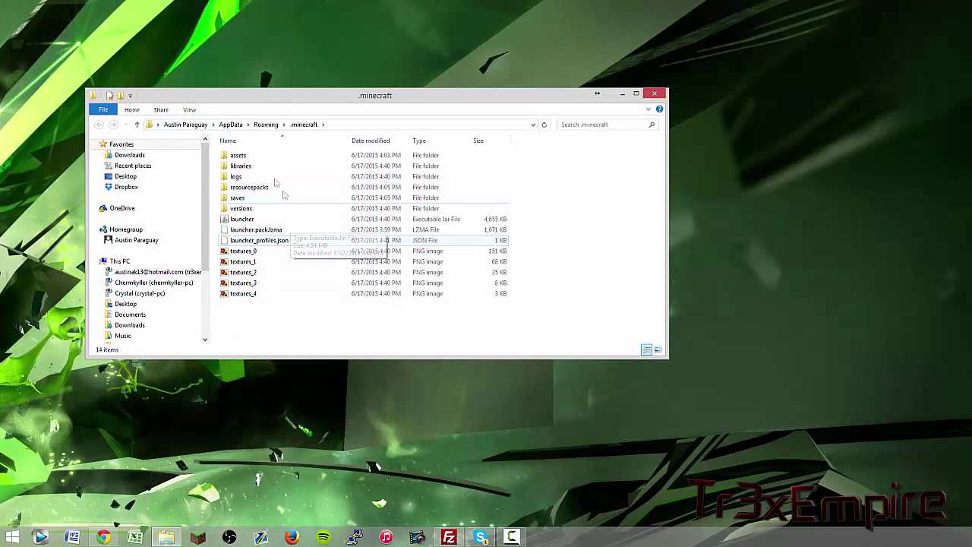
right_click(263, 304)
left_click(256, 208)
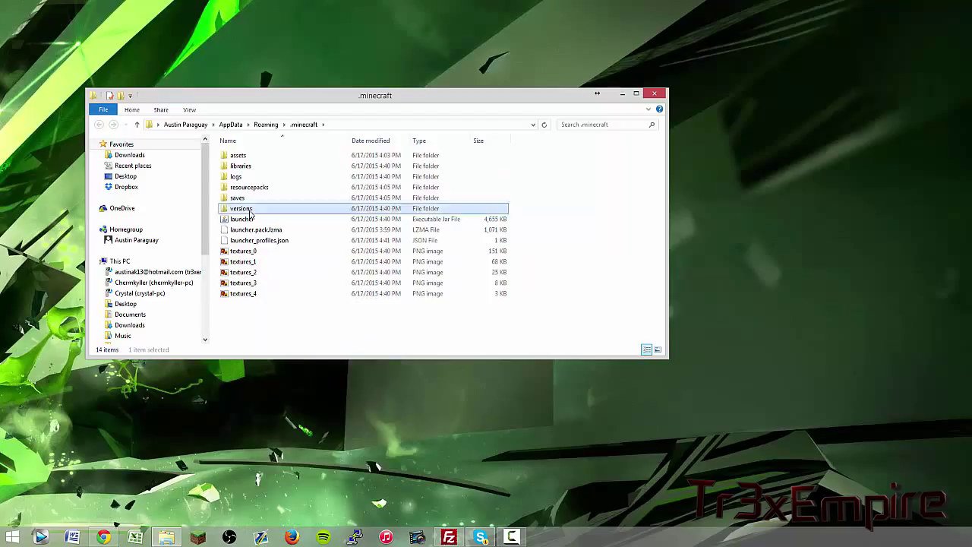
double_click(256, 209)
left_click_drag(298, 281, 255, 178)
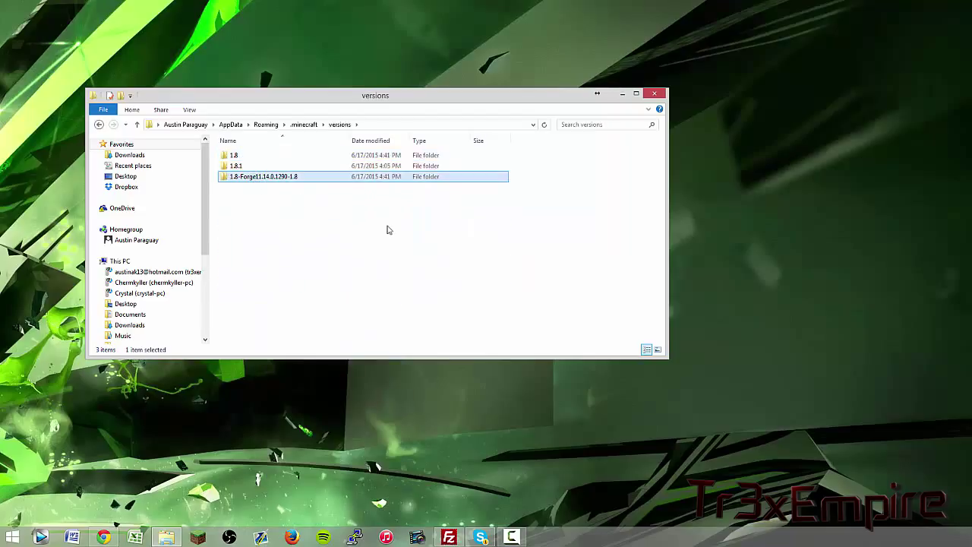
Return to the .minecraft folder and create a new folder named mods in it
left_click(307, 125)
right_click(285, 325)
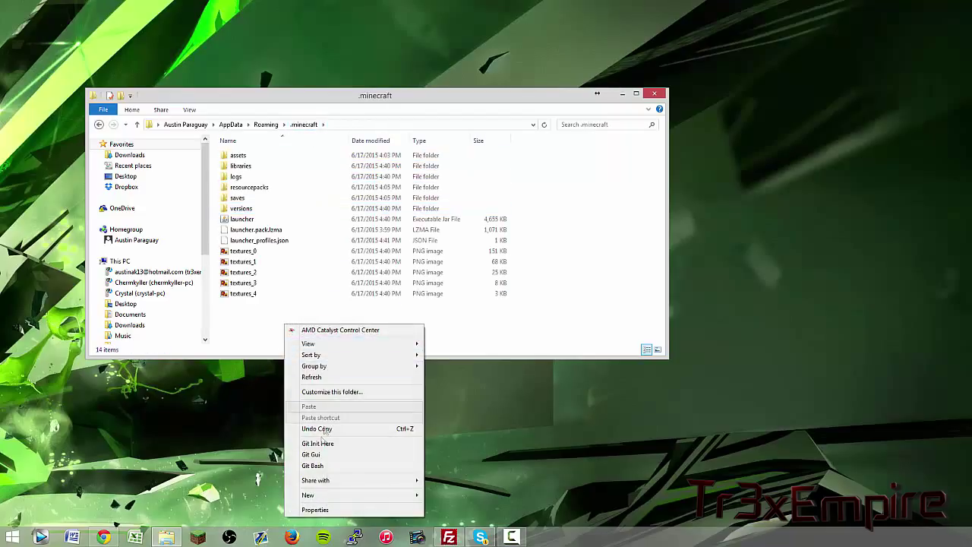
mouse_move(308, 494)
left_click(462, 357)
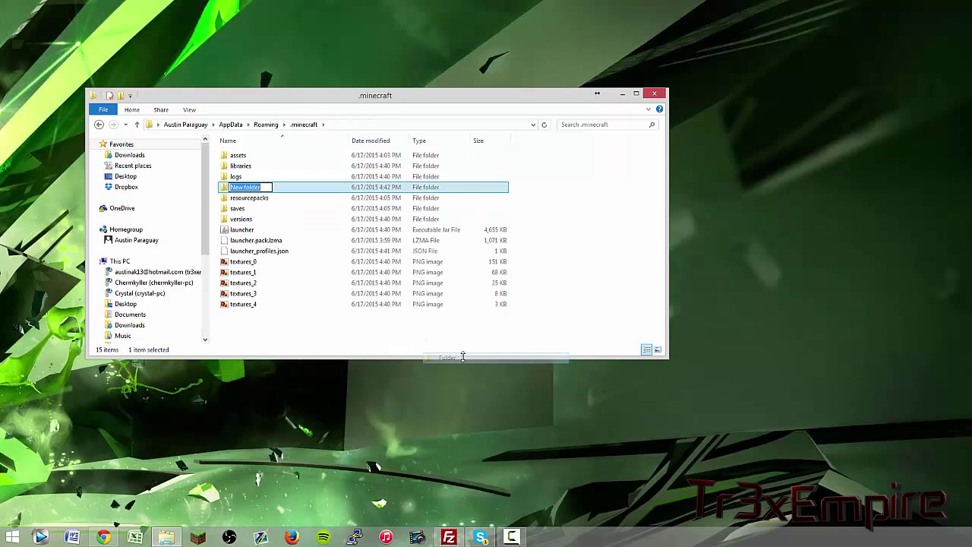
type("mods")
key("Return")
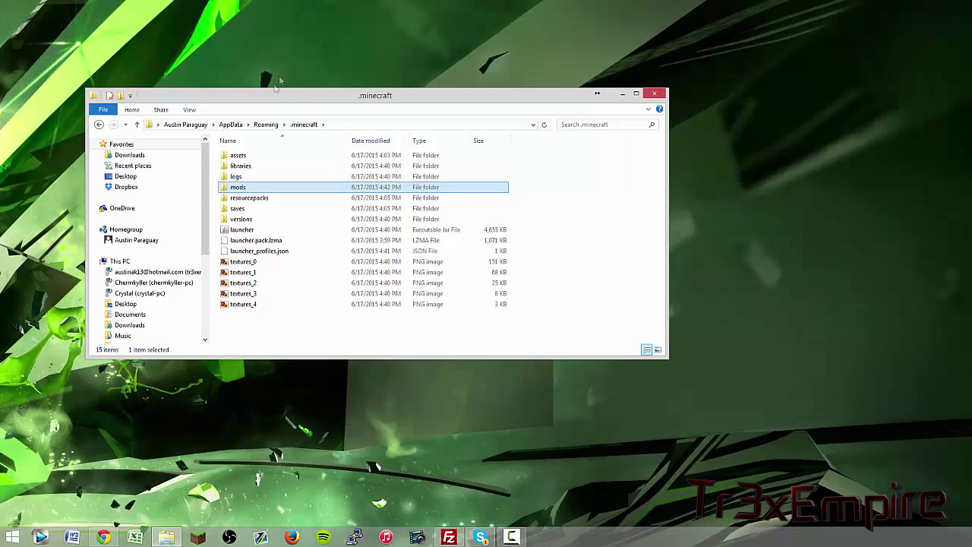
Put PlayerAPI-1.8-1.3 and ToggleSneak-(1.8)-v3.1.0 into the mods folder, then return to the .minecraft folder and close its window
left_click_drag(279, 92, 318, 228)
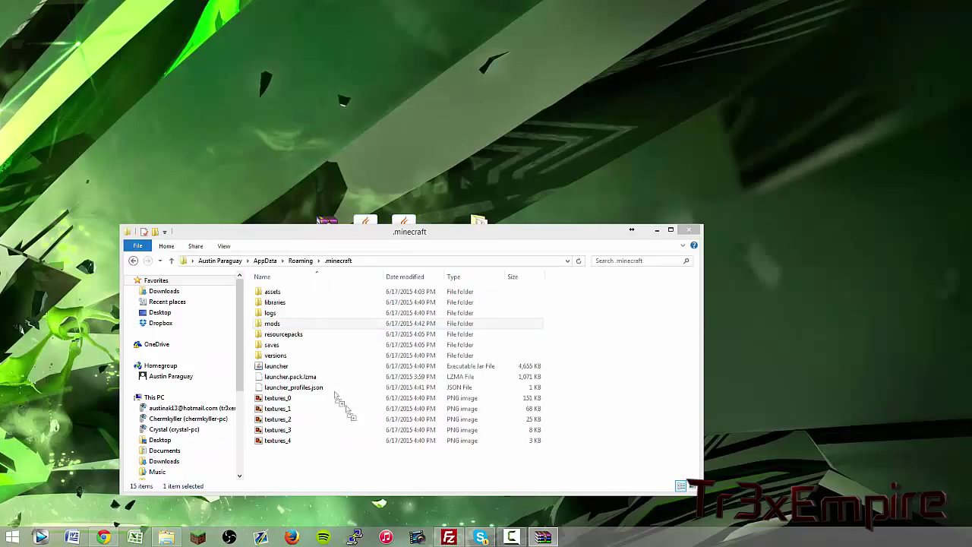
left_click(272, 324)
double_click(272, 323)
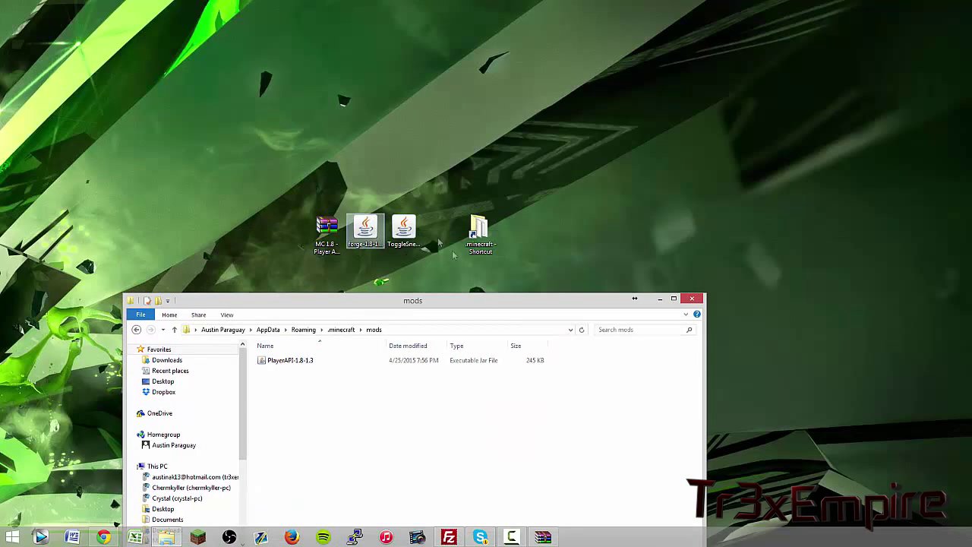
left_click_drag(406, 228, 334, 414)
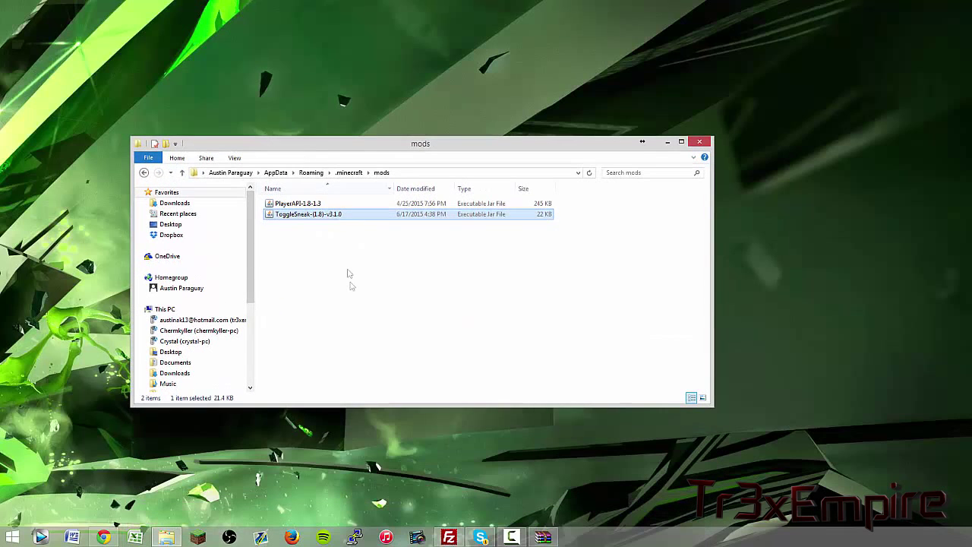
left_click_drag(352, 286, 342, 199)
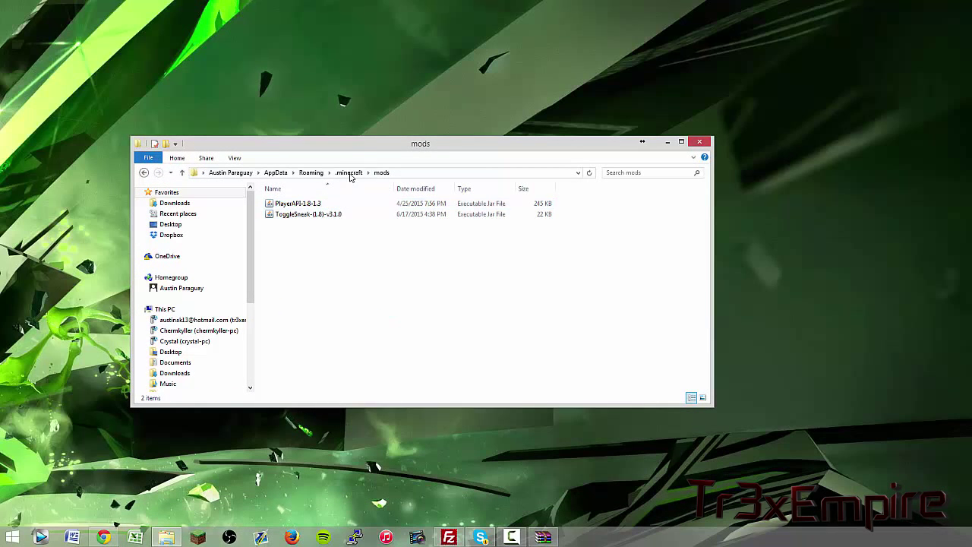
left_click(349, 172)
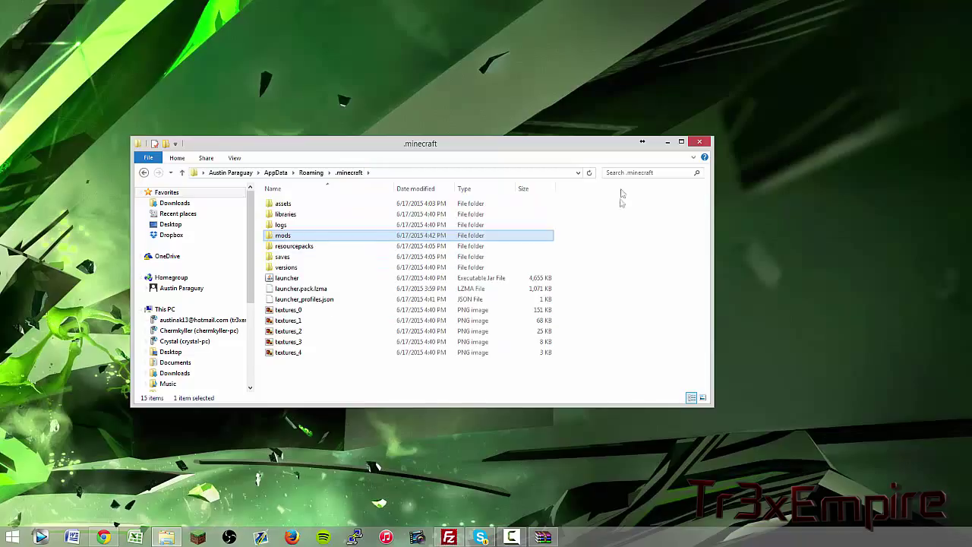
left_click(700, 141)
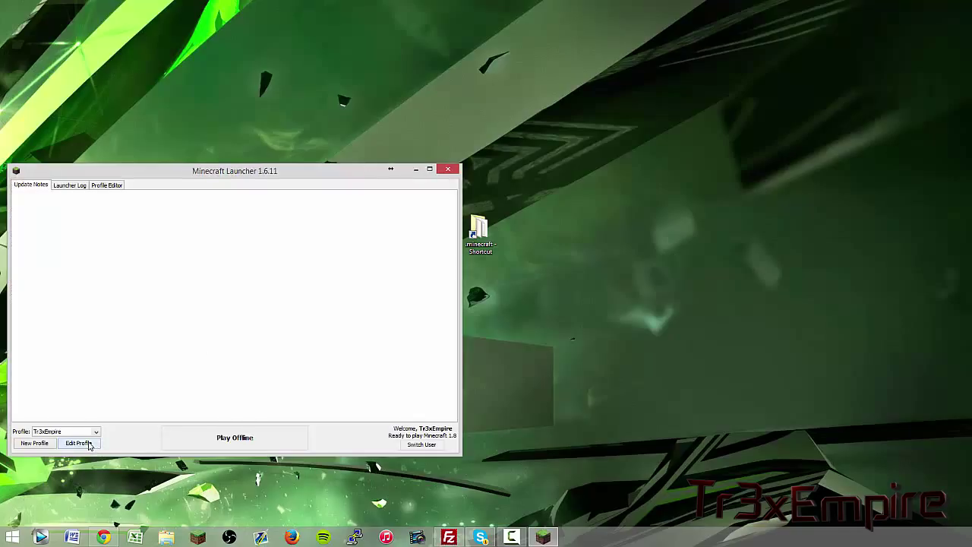
Set the launcher profile to use release 1.8-Forge11.14.0.1290-1.8, save the profile and start the game
left_click(79, 443)
left_click(173, 351)
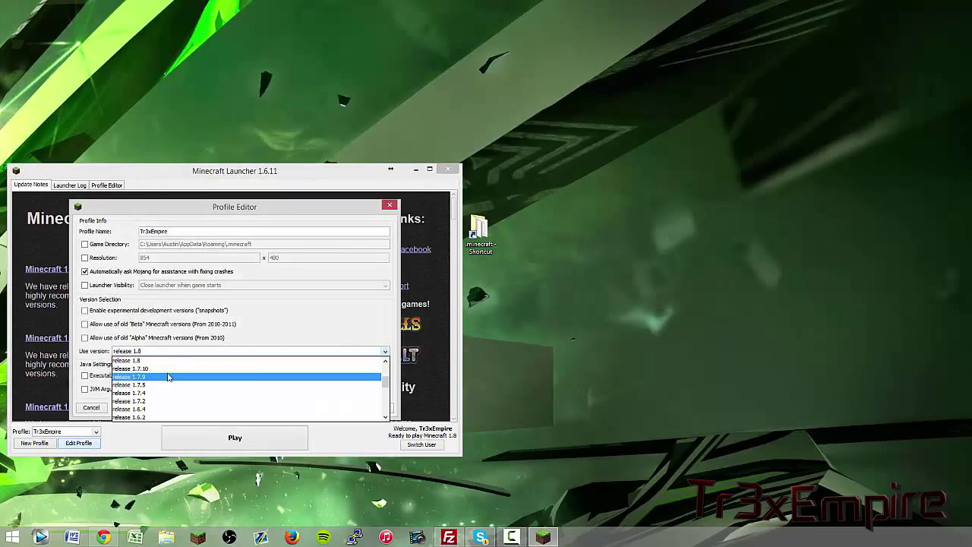
left_click_drag(385, 380, 386, 409)
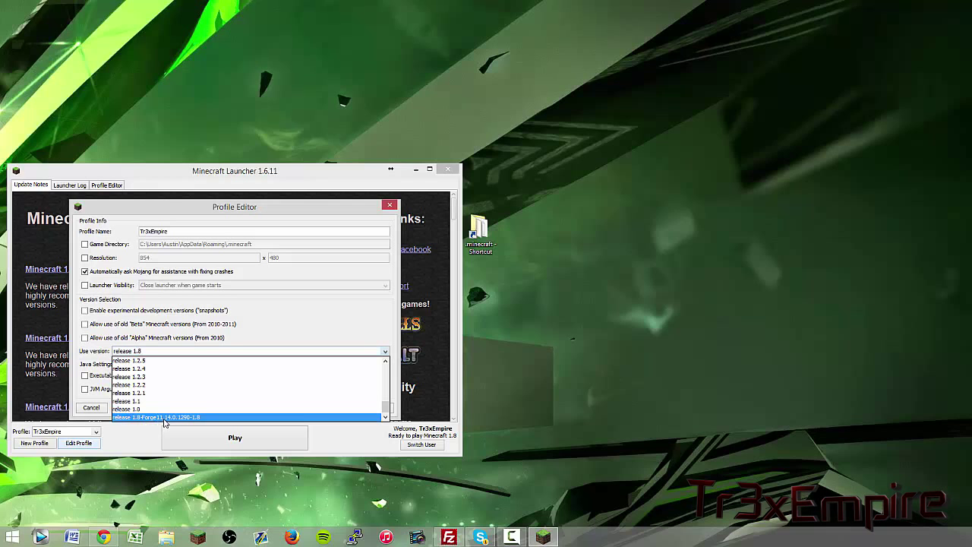
left_click(164, 417)
left_click(371, 408)
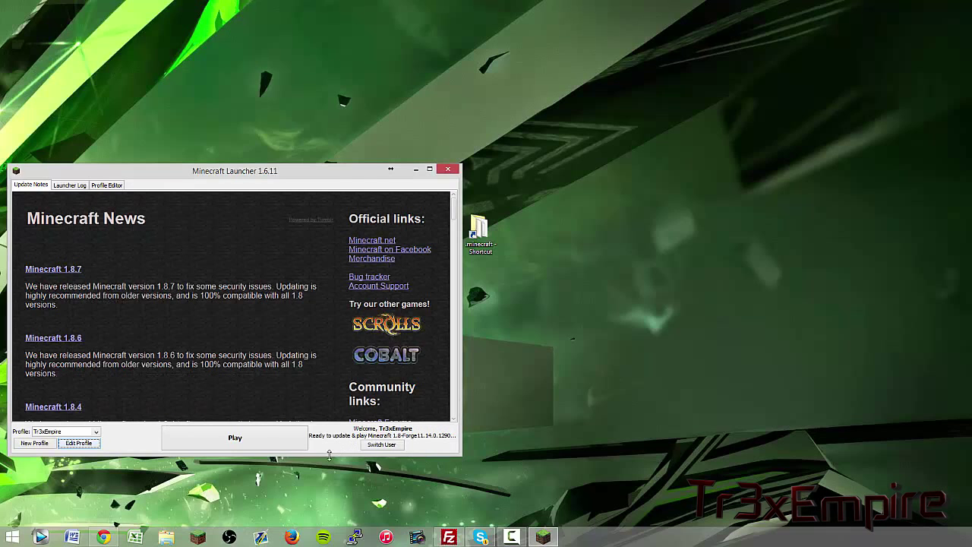
left_click(267, 432)
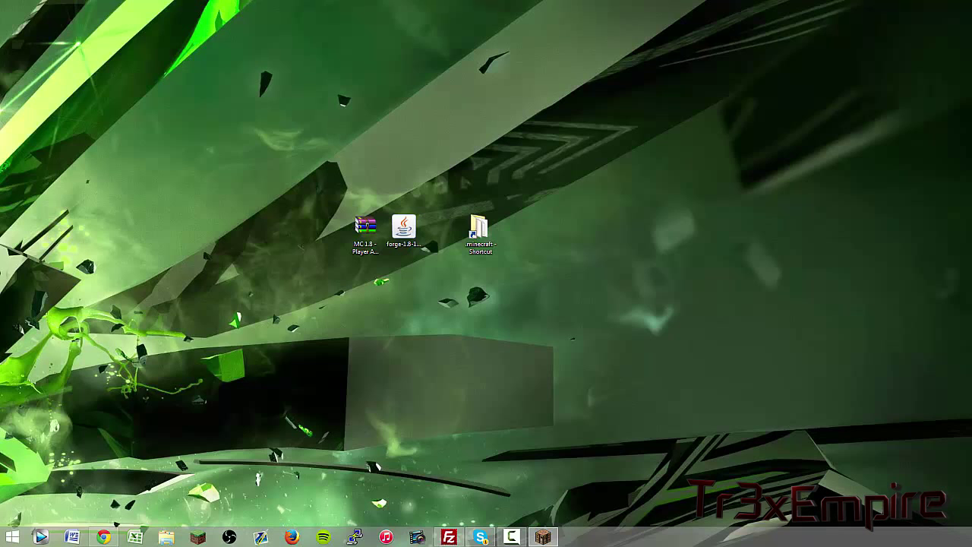
Check the game's mod list for the Forge and Player API entries and return to the title screen
left_click(235, 212)
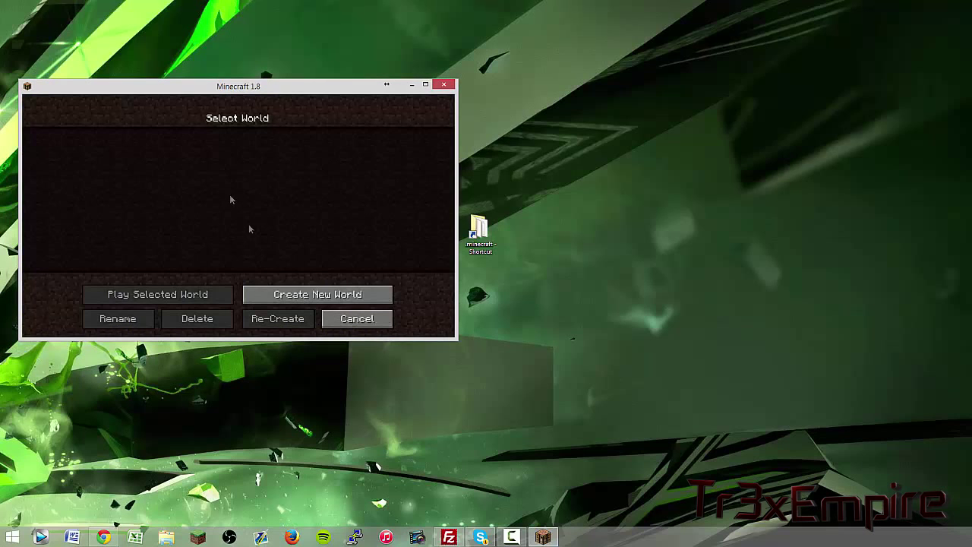
left_click(357, 318)
left_click(291, 263)
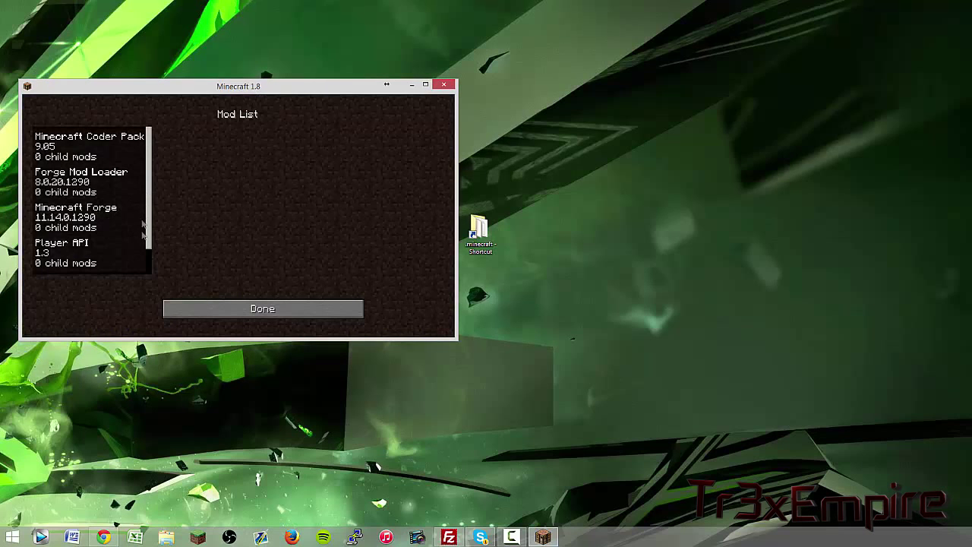
left_click(84, 177)
left_click(262, 309)
Create a new singleplayer world with the default settings and maximize the game window
left_click(236, 211)
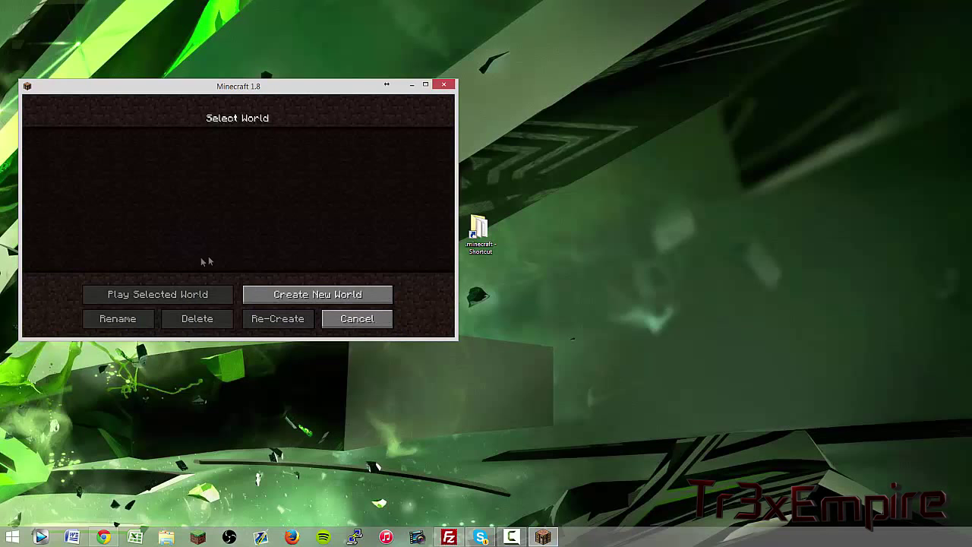
left_click(259, 294)
left_click(158, 318)
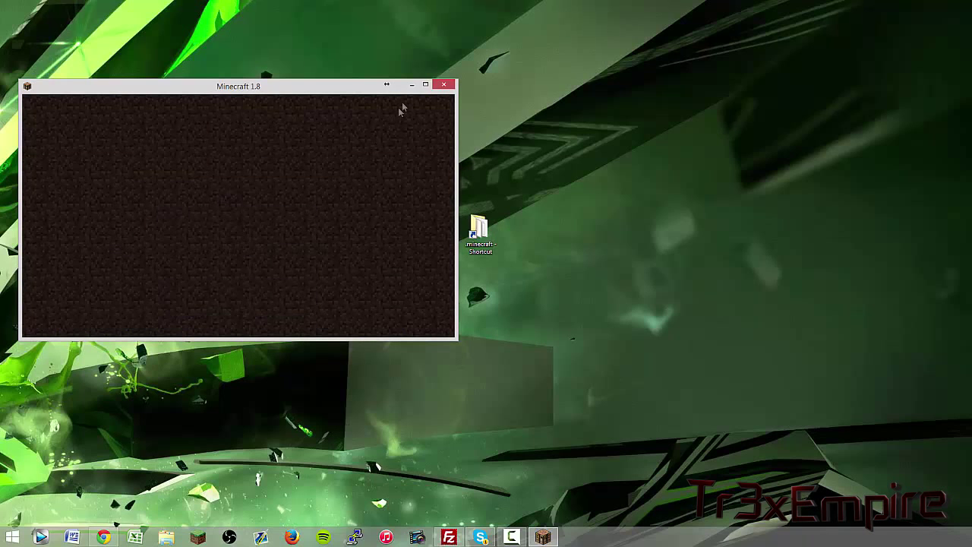
left_click(425, 84)
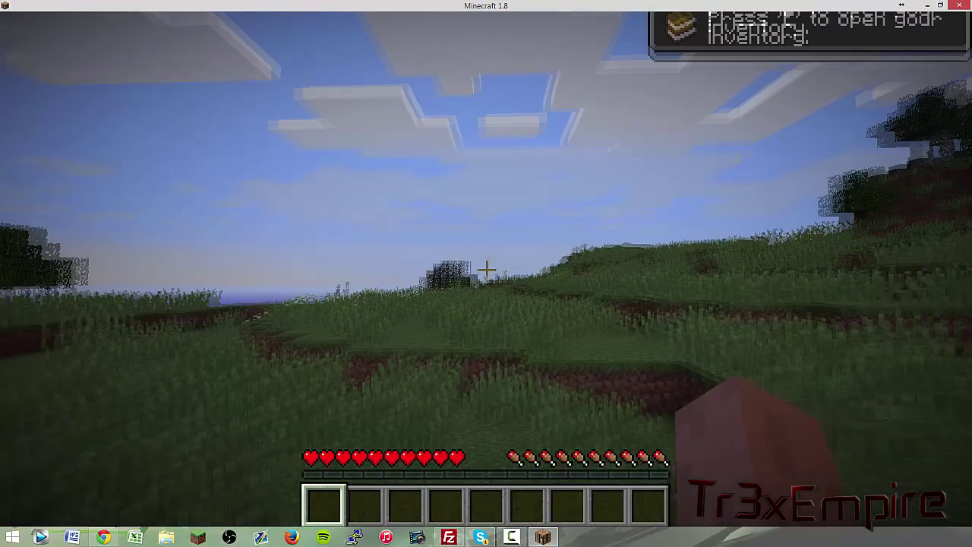
Toggle sprinting on, and check the character in third-person view and in the inventory
key("ctrl")
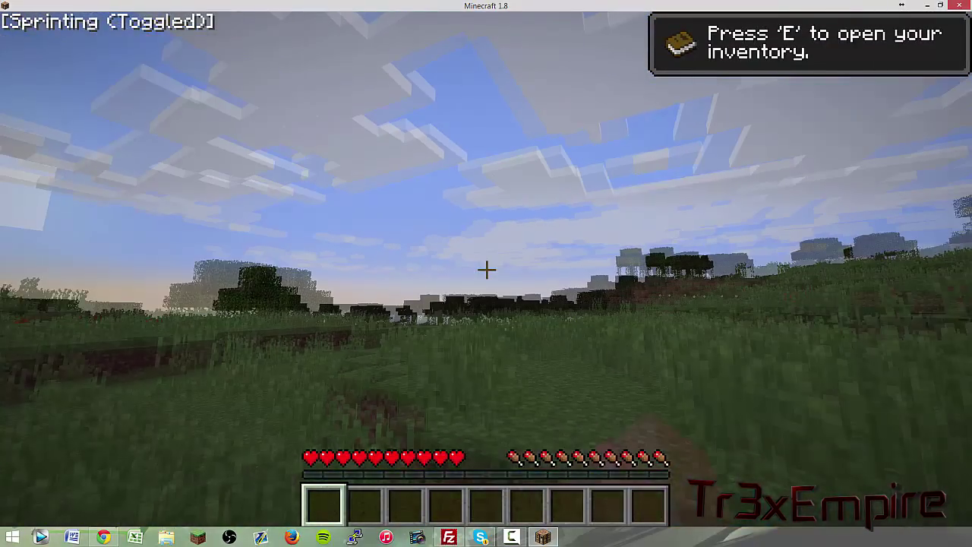
key("e")
key("e")
key("F5")
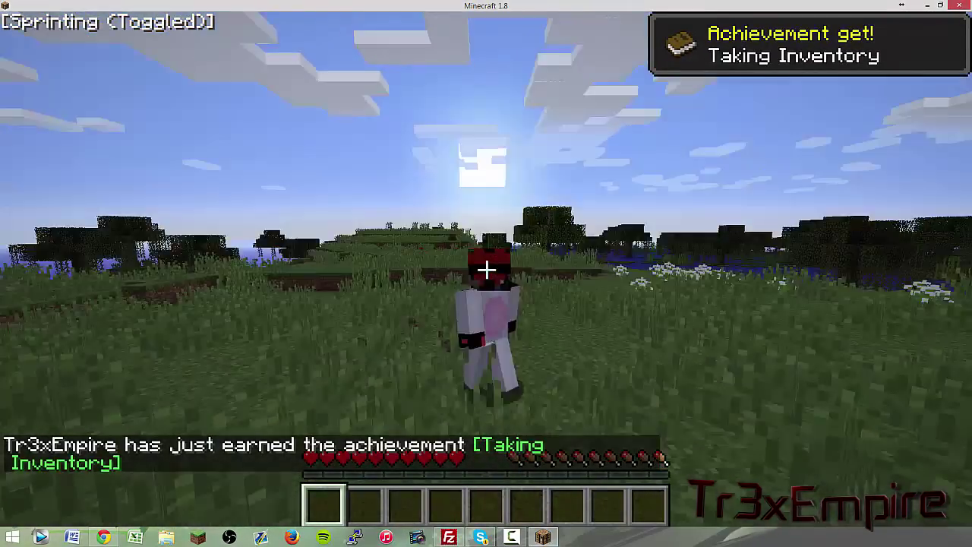
key("F5")
key("e")
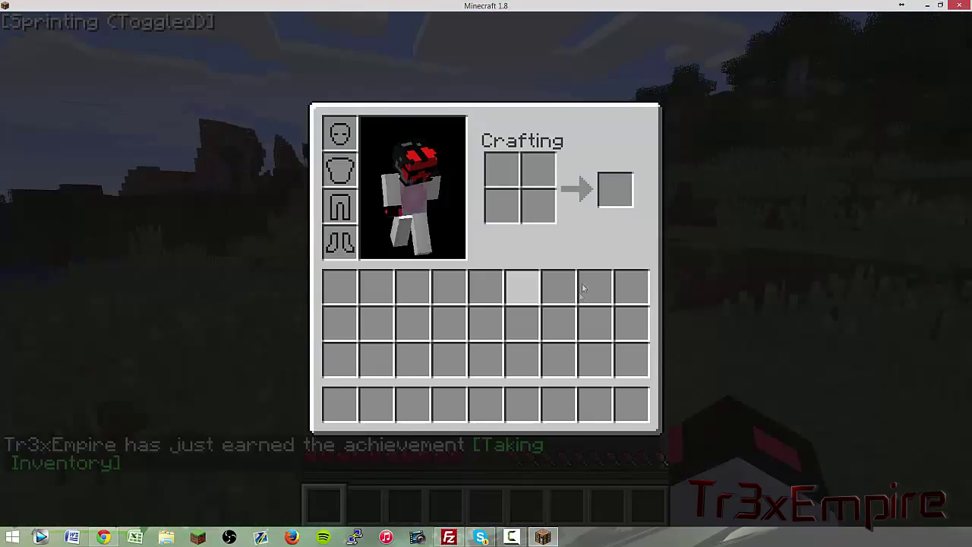
key("e")
key("Escape")
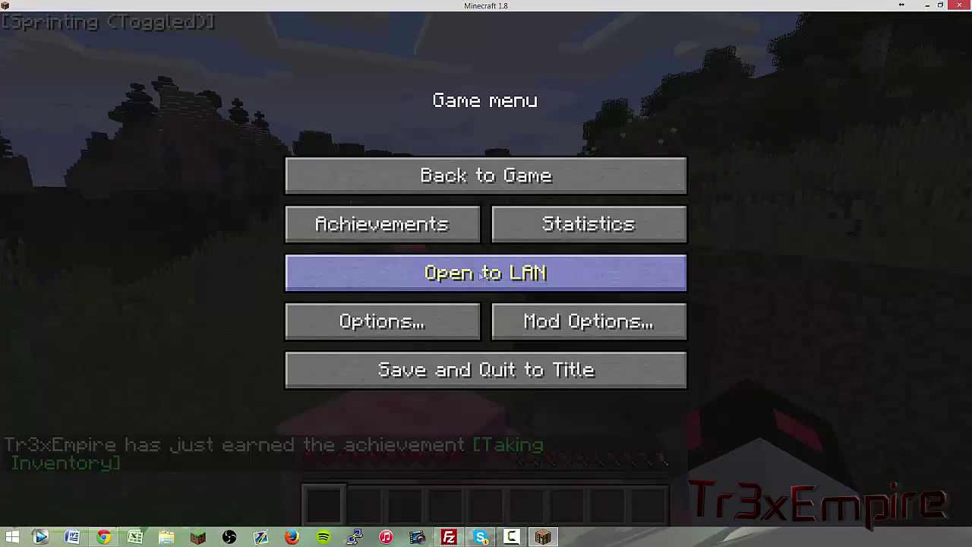
left_click(553, 315)
key("Escape")
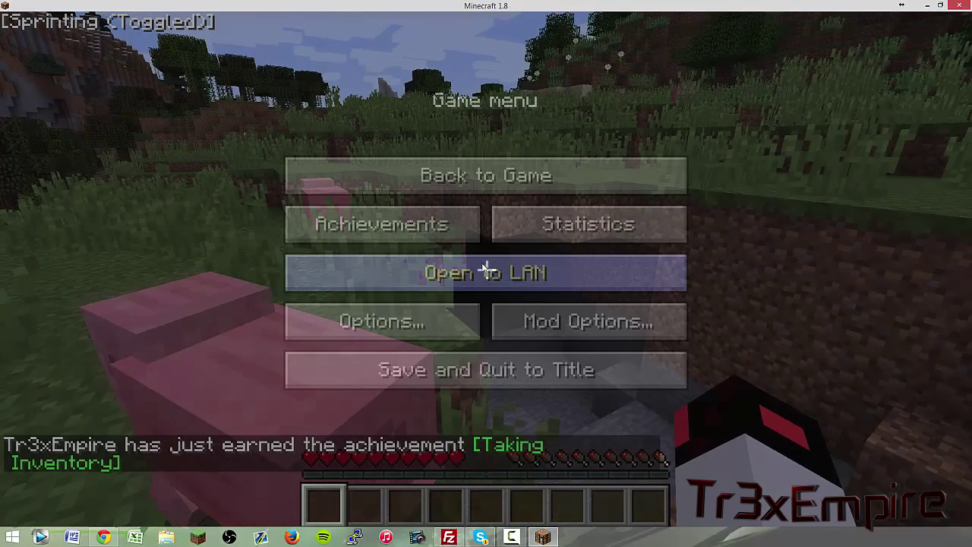
key("Escape")
Try to change the game mode with the /gamemode chat command and check the inventory
type("gameomde c")
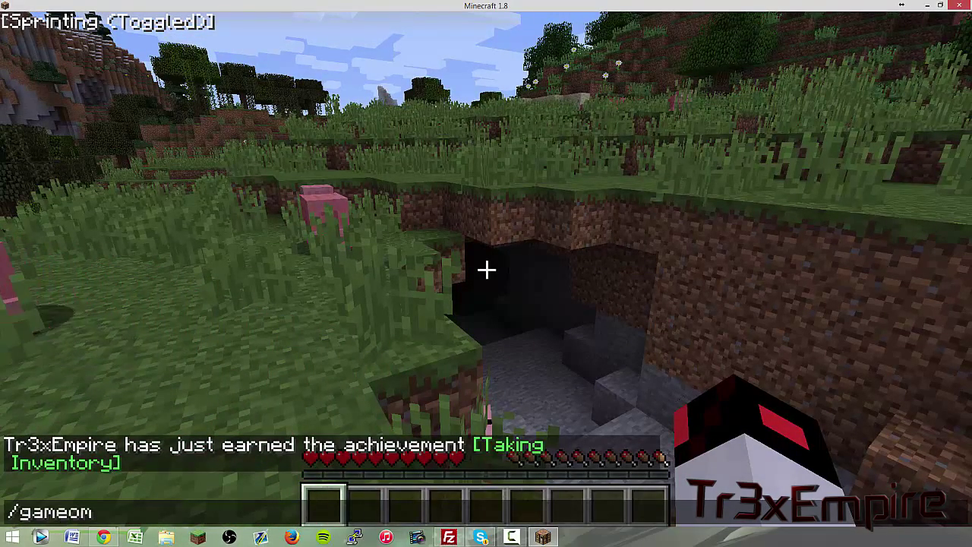
key("BackSpace")
key("BackSpace")
key("BackSpace")
key("BackSpace")
key("BackSpace")
key("BackSpace")
key("BackSpace")
key("BackSpace")
type("memod")
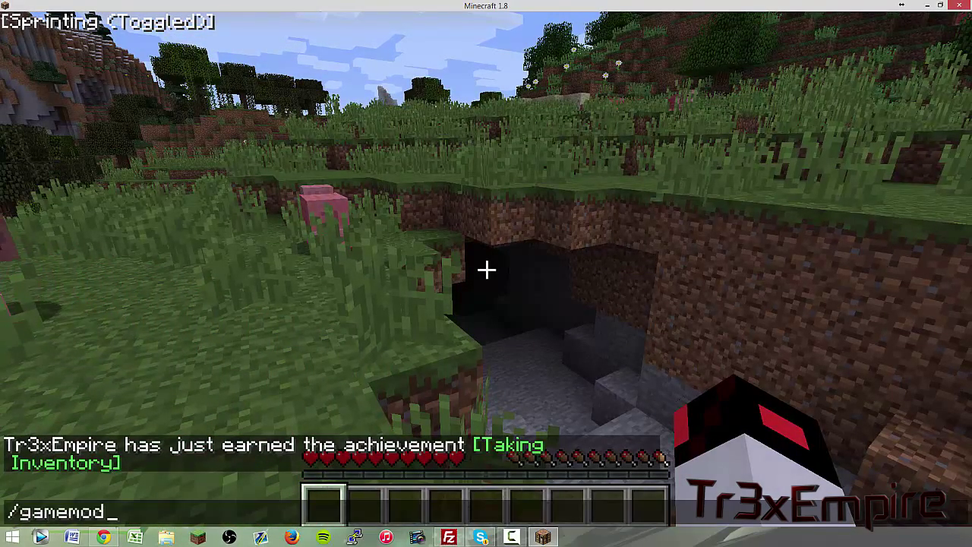
key("Return")
key("e")
key("e")
Open the world to LAN with cheats allowed and switch to game mode 1 with a chat command
key("Escape")
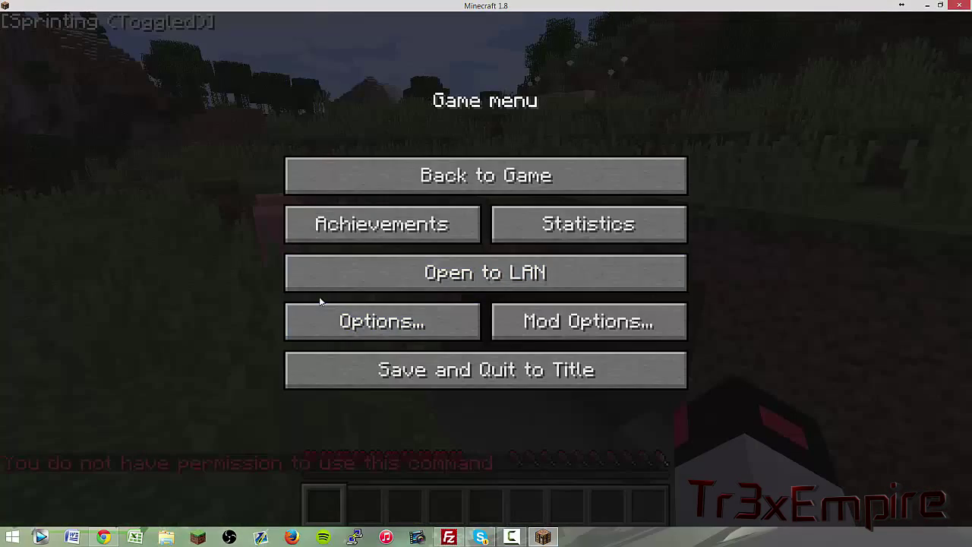
left_click(371, 280)
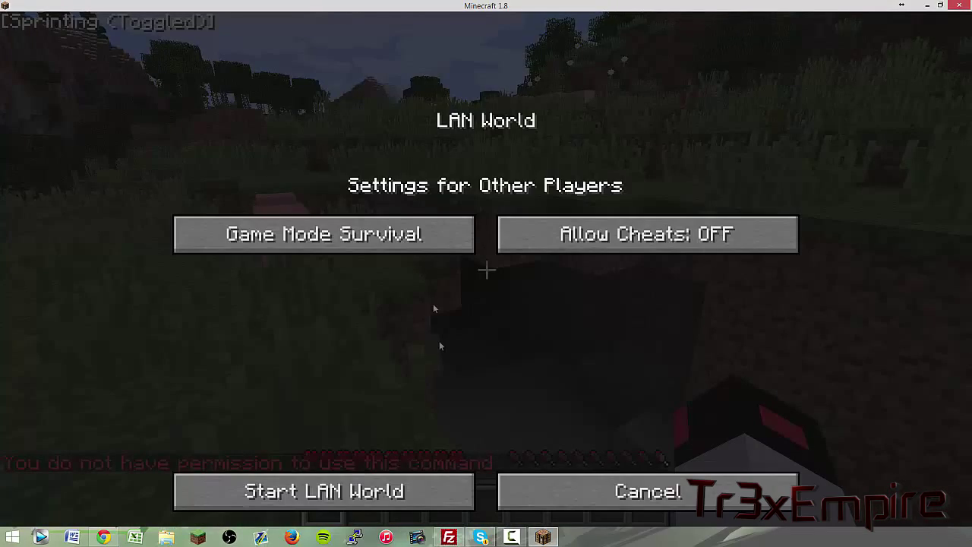
left_click(571, 253)
left_click(339, 472)
type("/g")
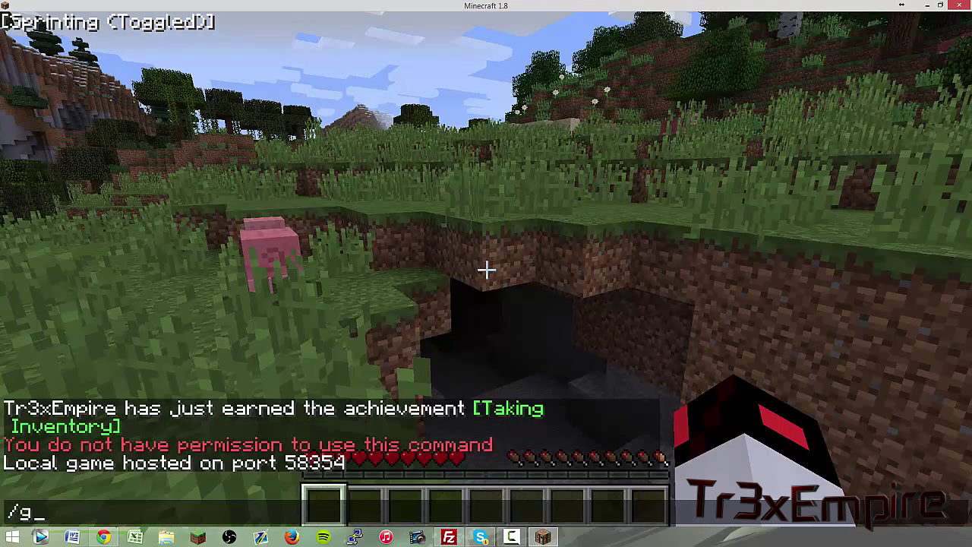
type("amode 1")
key("Return")
Take a diamond sword from the Combat items of the creative inventory into the first hotbar slot
key("e")
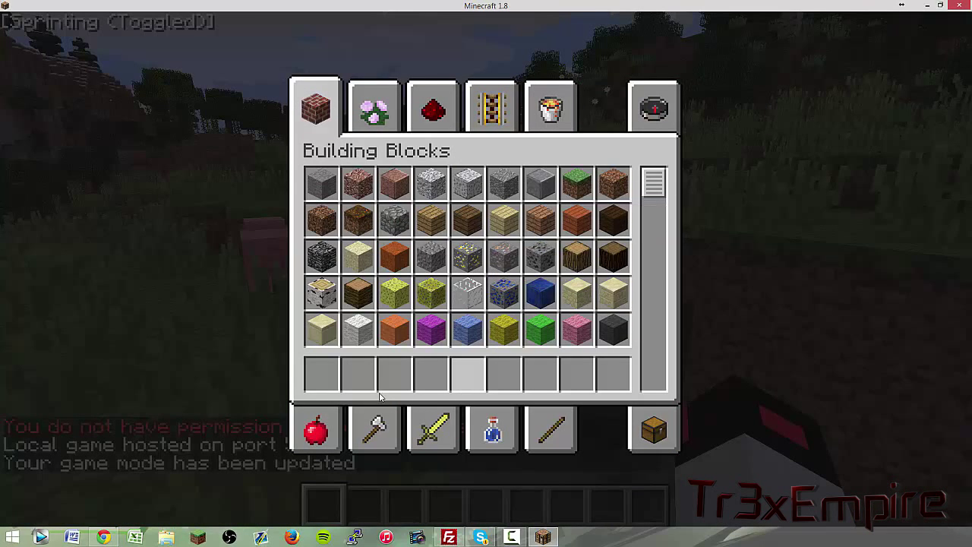
left_click(434, 424)
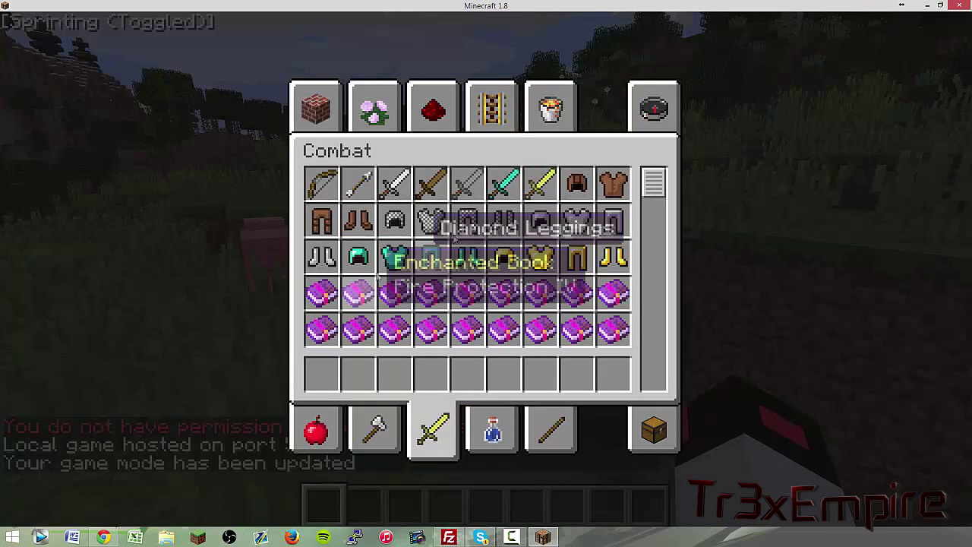
left_click(502, 182)
key("e")
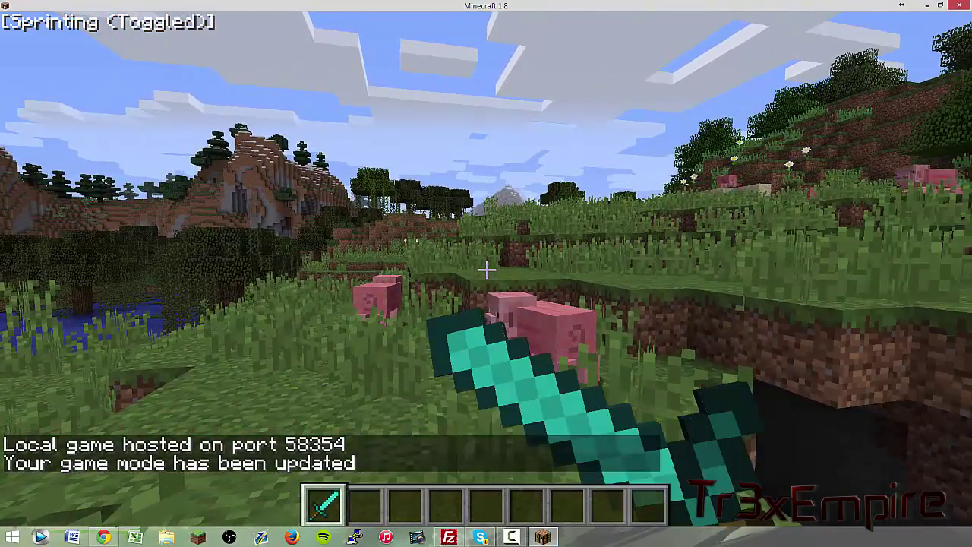
Test sneaking in third-person view, swing the sword and start flying in first-person view
key("F5")
key("F5")
key("shift")
key("shift")
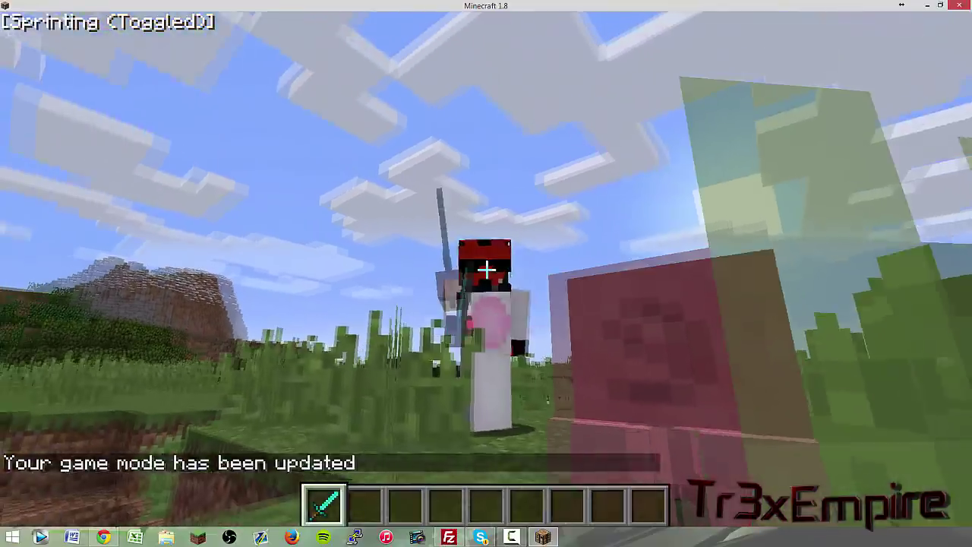
key("F5")
left_click(487, 269)
key("space")
key("space")
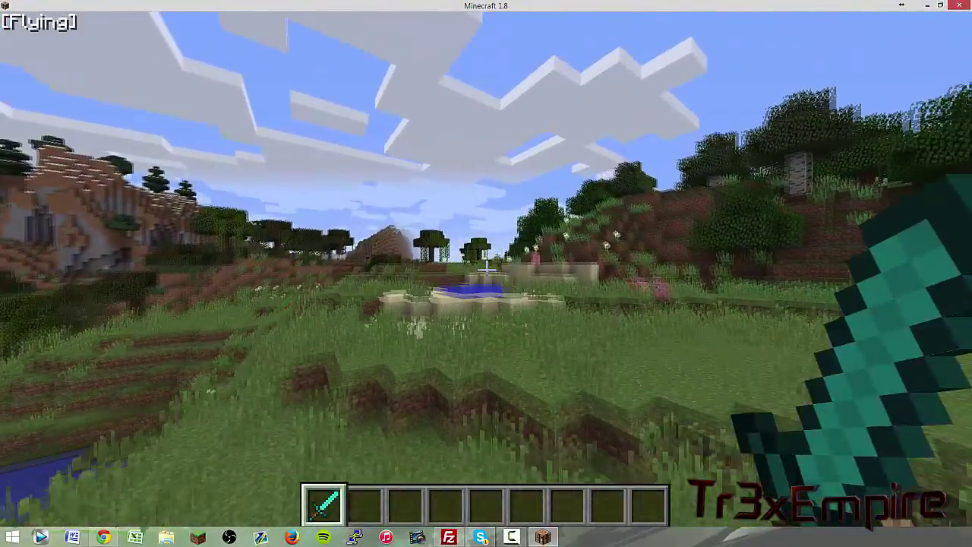
Fly over to the pig by the pond, hit it with the diamond sword and switch between hotbar slots
key("3")
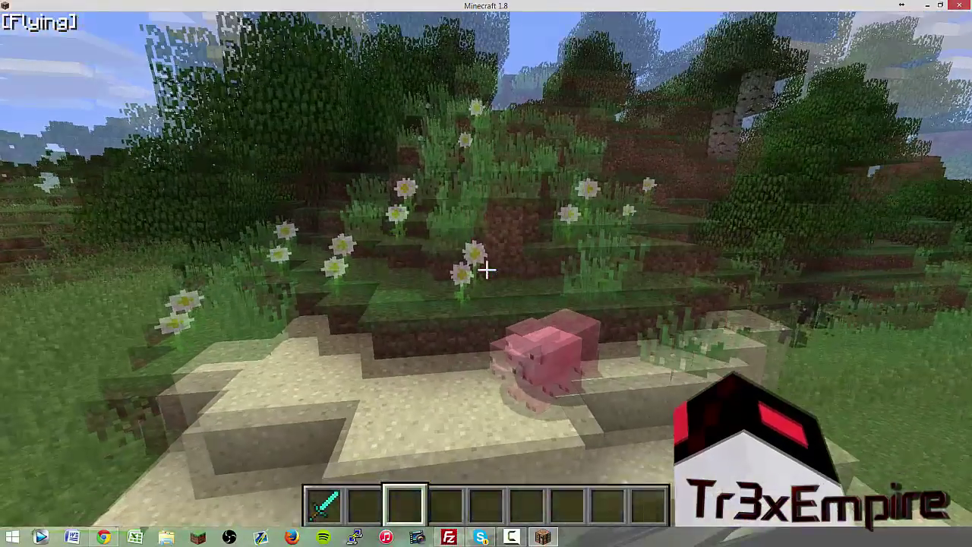
key("1")
left_click(486, 268)
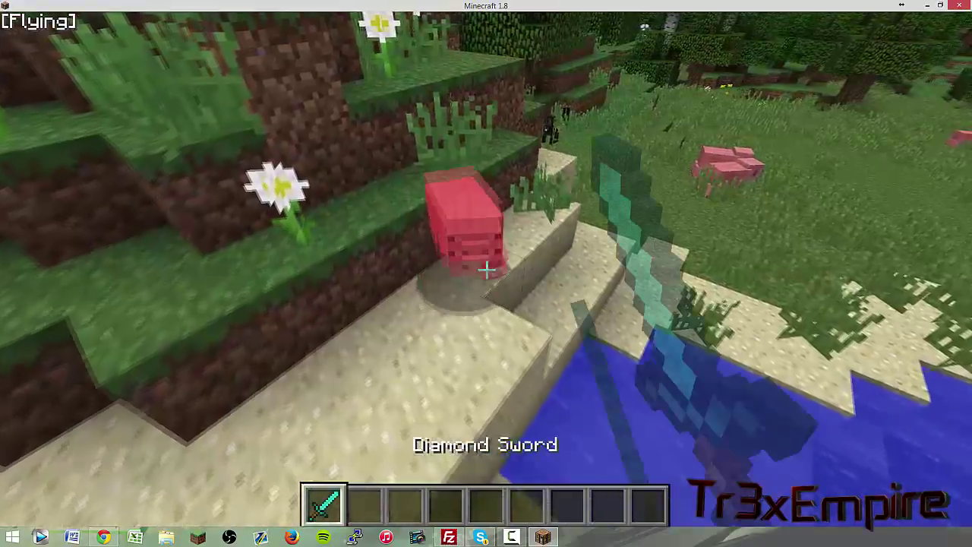
key("2")
key("1")
key("4")
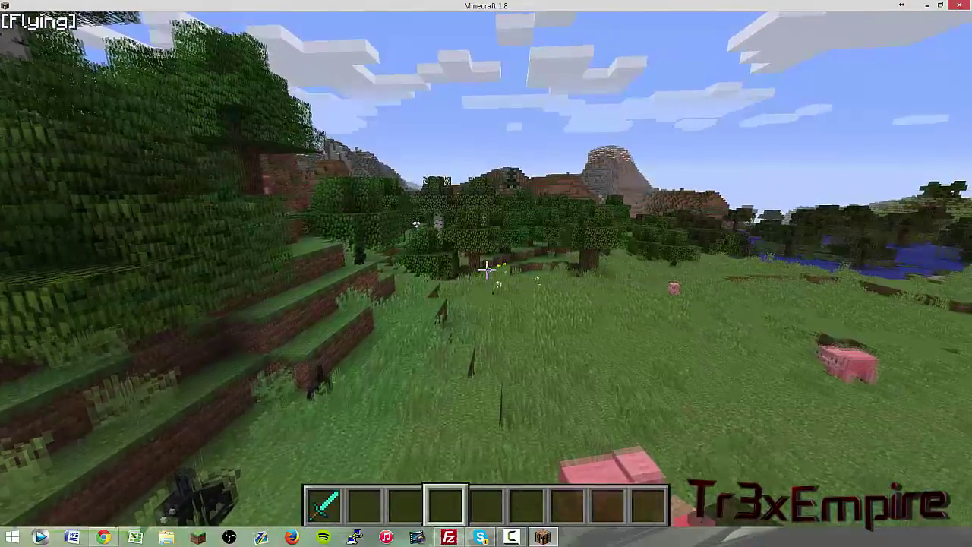
View the flying character in third person with the diamond sword in hand while testing the sneak control
key("F5")
key("1")
key("shift")
key("1")
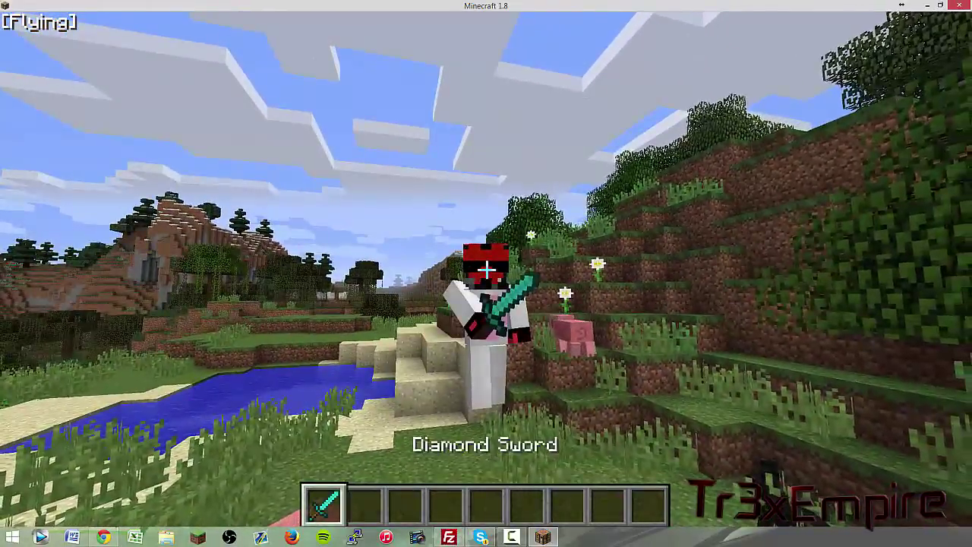
key("shift")
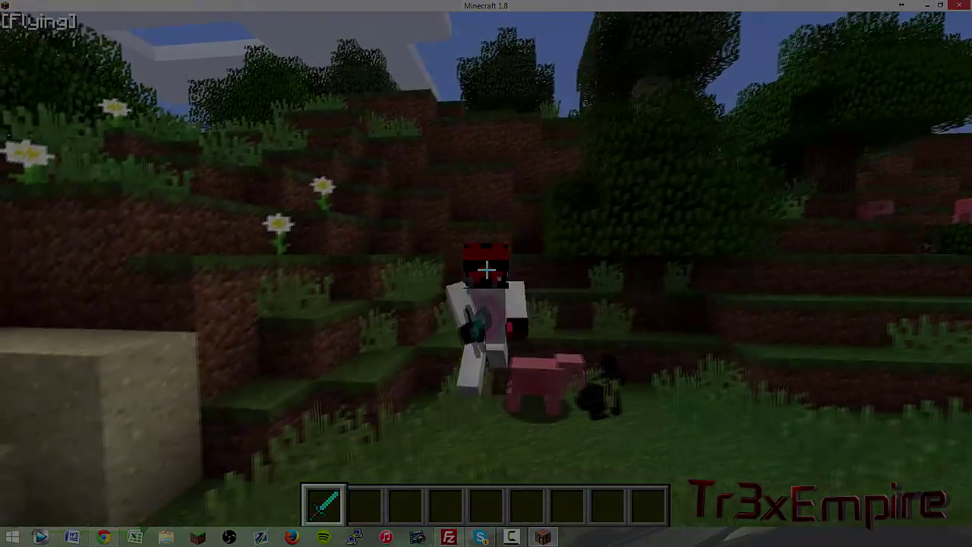
key("4")
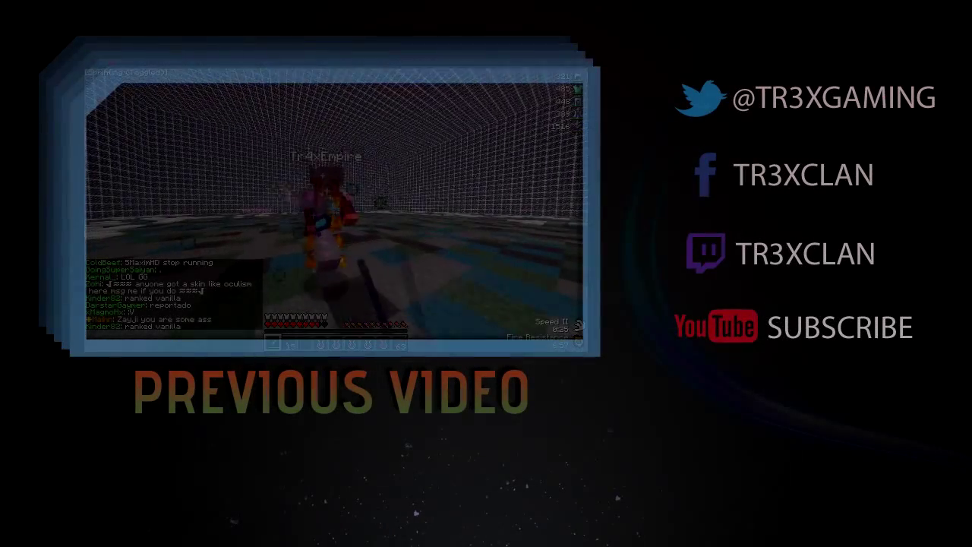